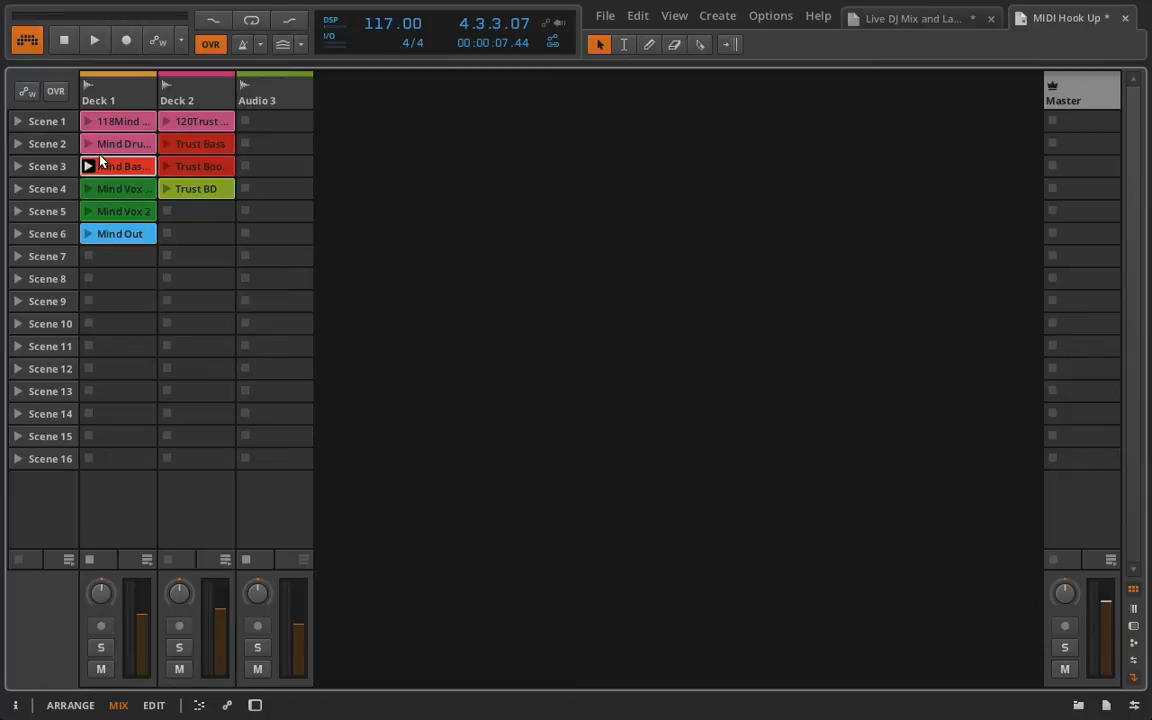
Delete the Audio 3 track and create a new audio track in its place
{"action": "left_click", "coordinate": [262, 101]}
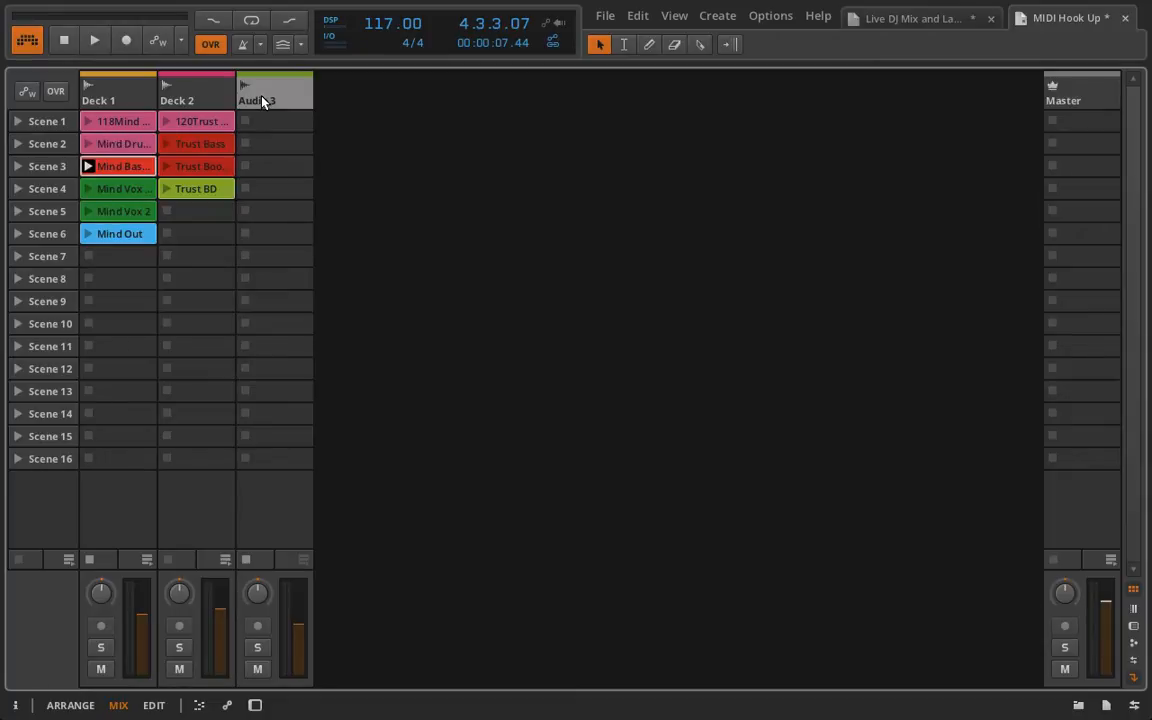
{"action": "key", "text": "Delete"}
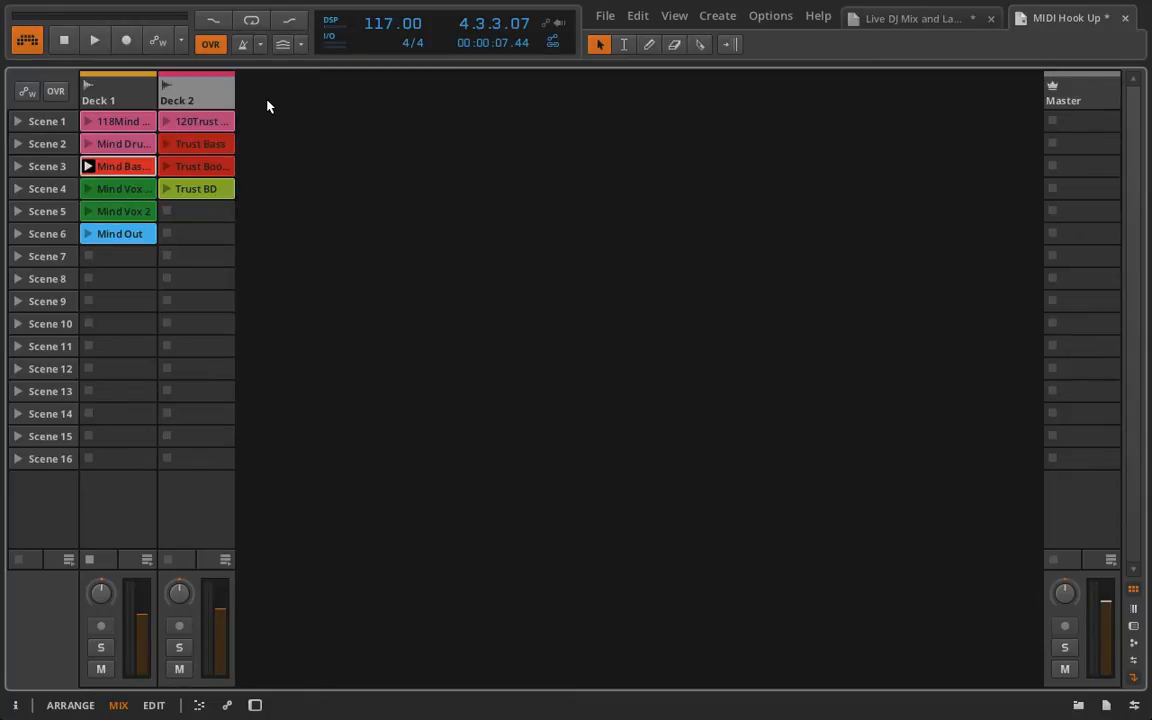
{"action": "right_click", "coordinate": [263, 104]}
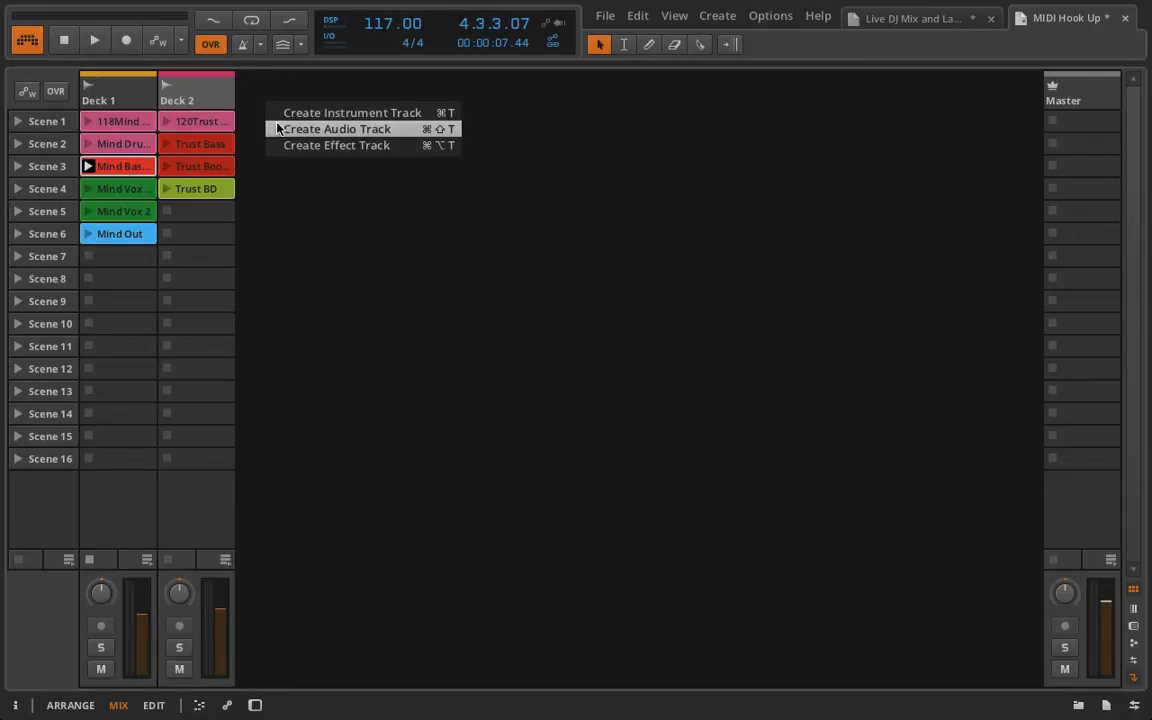
{"action": "left_click", "coordinate": [278, 128]}
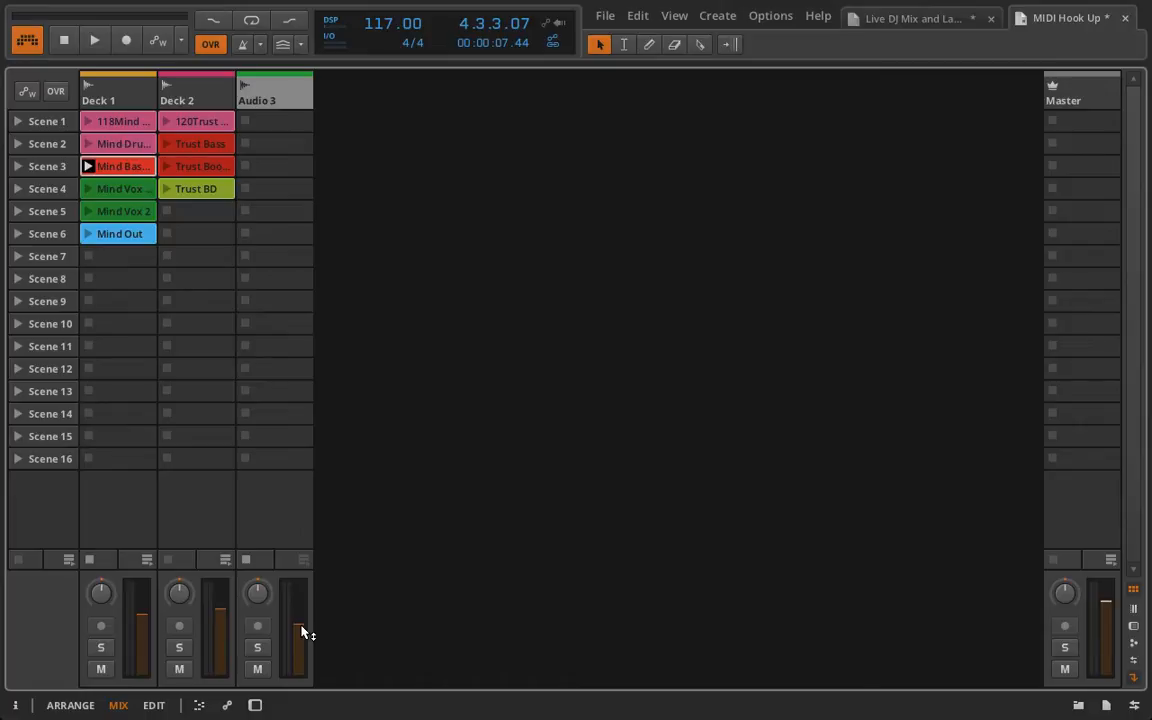
{"action": "left_click_drag", "start_coordinate": [302, 632], "coordinate": [302, 632]}
Open the Scene 3 clip on Deck 1 to examine its waveform, and close the detail editor
{"action": "double_click", "coordinate": [122, 171]}
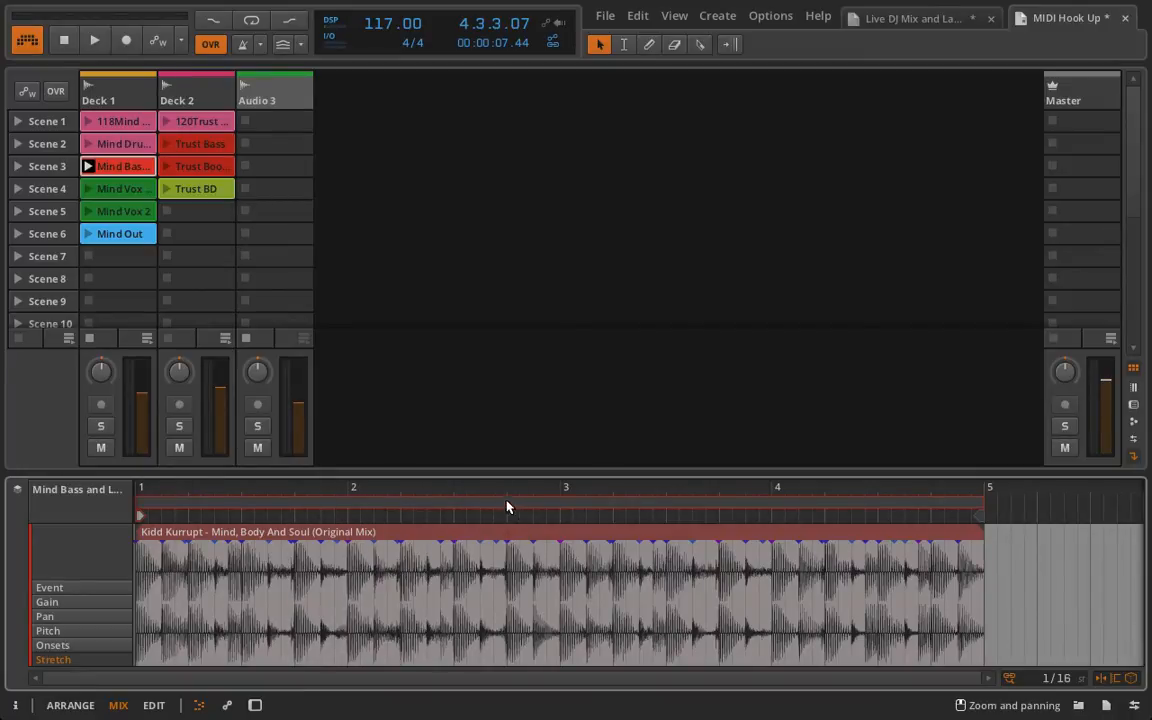
{"action": "mouse_move", "coordinate": [504, 486]}
{"action": "left_mouse_down"}
{"action": "mouse_move", "coordinate": [500, 506]}
{"action": "mouse_move", "coordinate": [400, 503]}
{"action": "mouse_move", "coordinate": [401, 470]}
{"action": "mouse_move", "coordinate": [365, 505]}
{"action": "mouse_move", "coordinate": [492, 506]}
{"action": "left_mouse_up"}
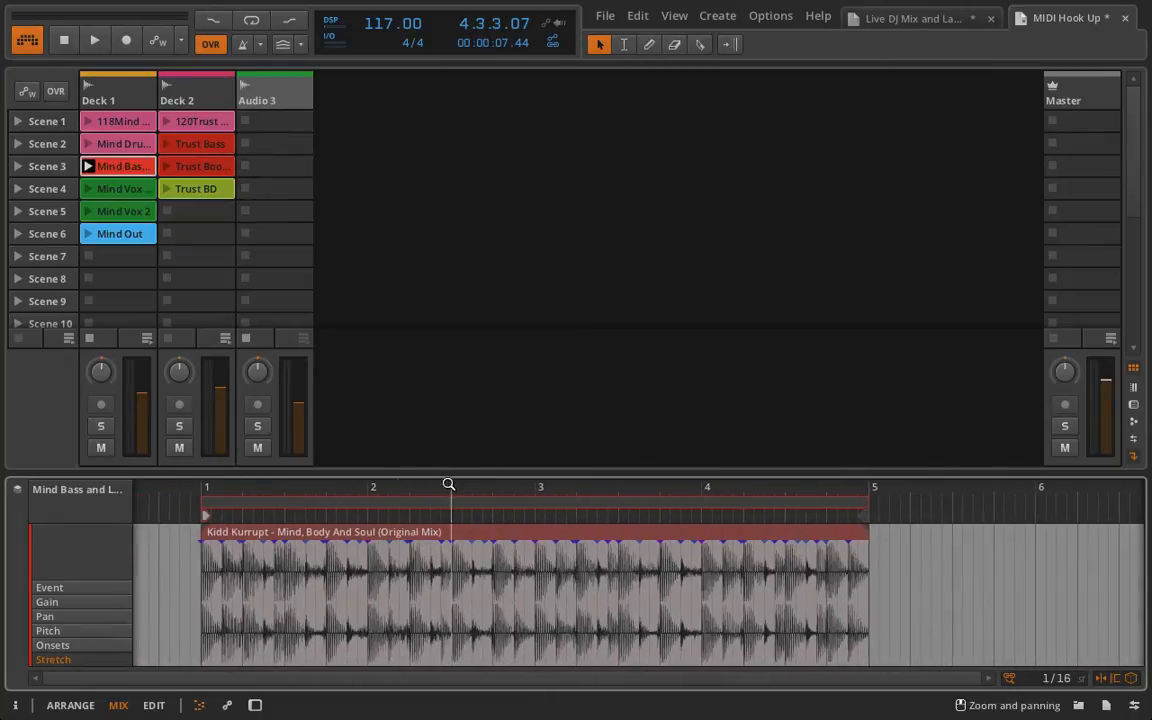
{"action": "left_click_drag", "start_coordinate": [442, 470], "coordinate": [429, 656]}
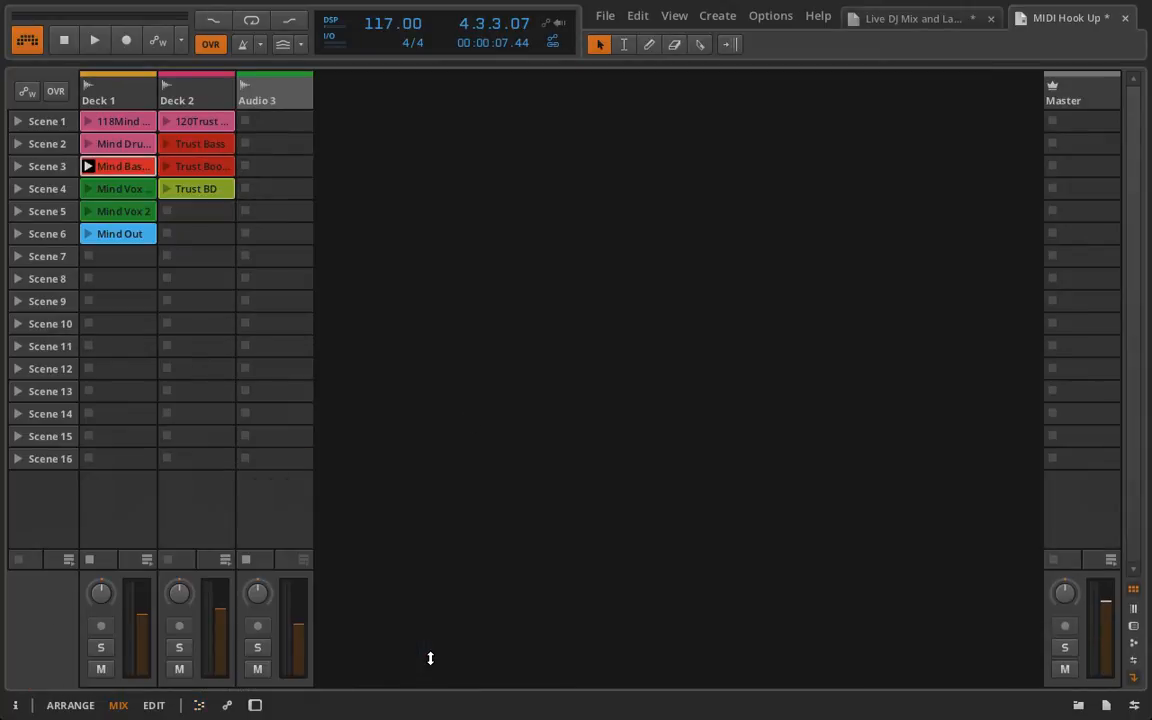
Bypass the Peak Limiter on the Master track and raise the Deck 1 volume to 0 dB
{"action": "double_click", "coordinate": [1080, 86]}
{"action": "left_click", "coordinate": [77, 517]}
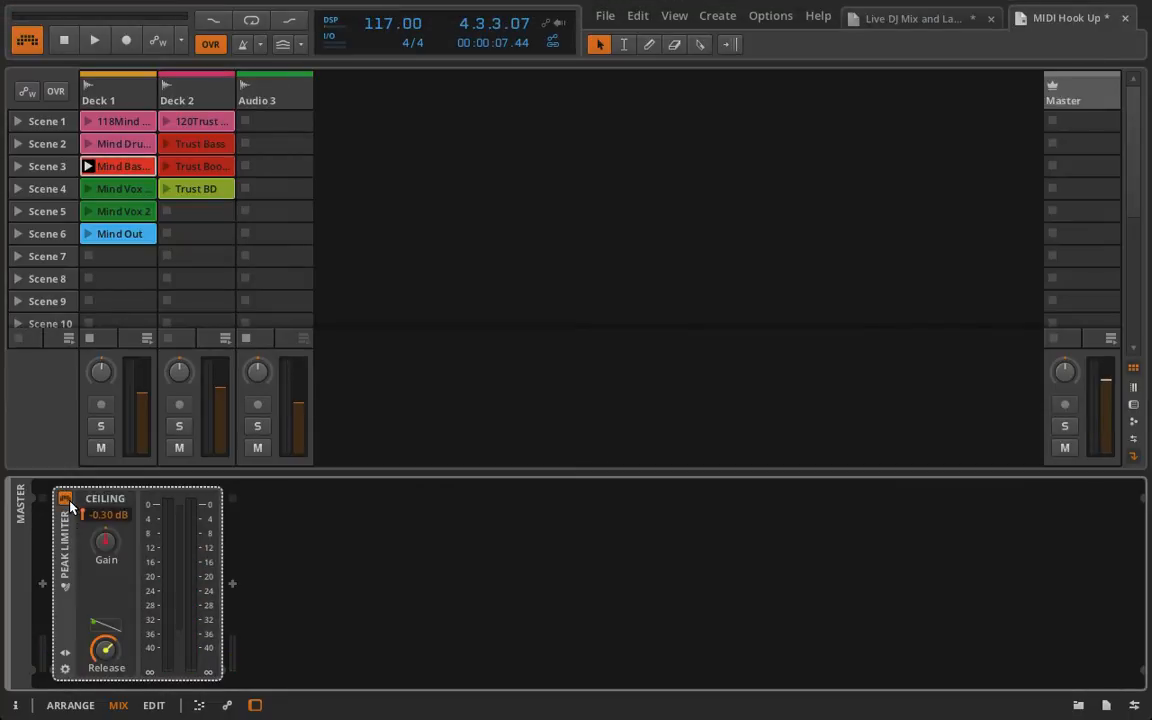
{"action": "left_click", "coordinate": [142, 395]}
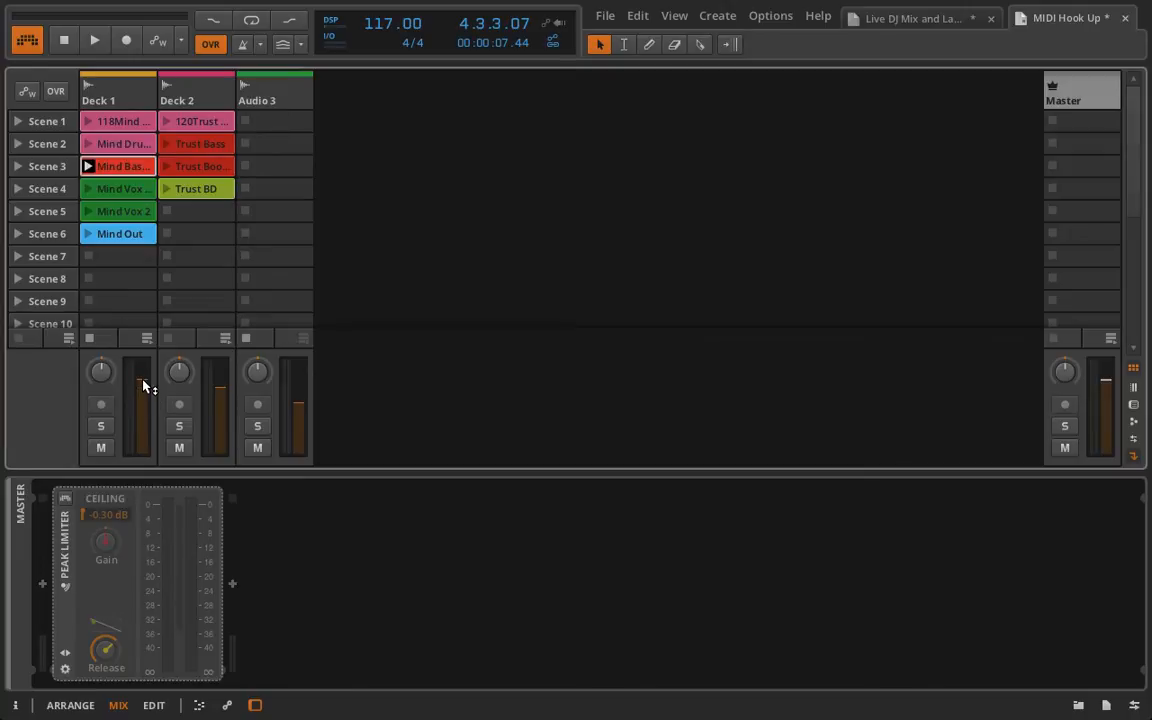
Play the Scene 3 clip on Deck 1 to check the track and master levels, and stop playback
{"action": "left_click", "coordinate": [87, 166]}
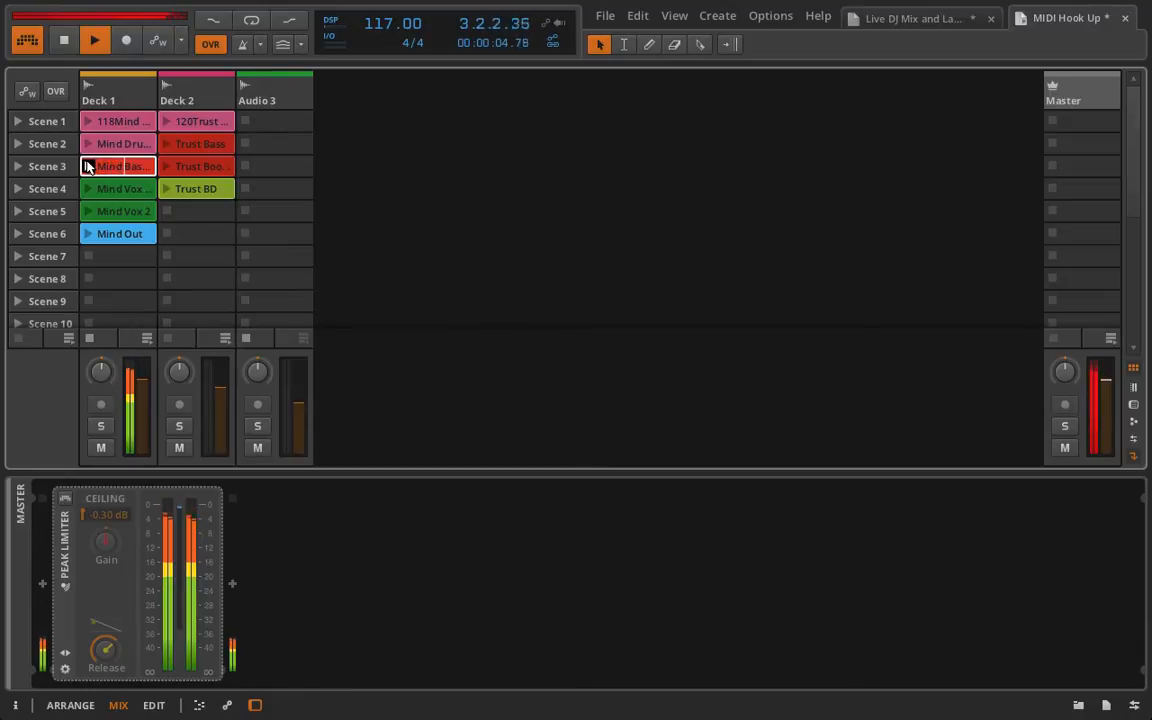
{"action": "key", "text": "space"}
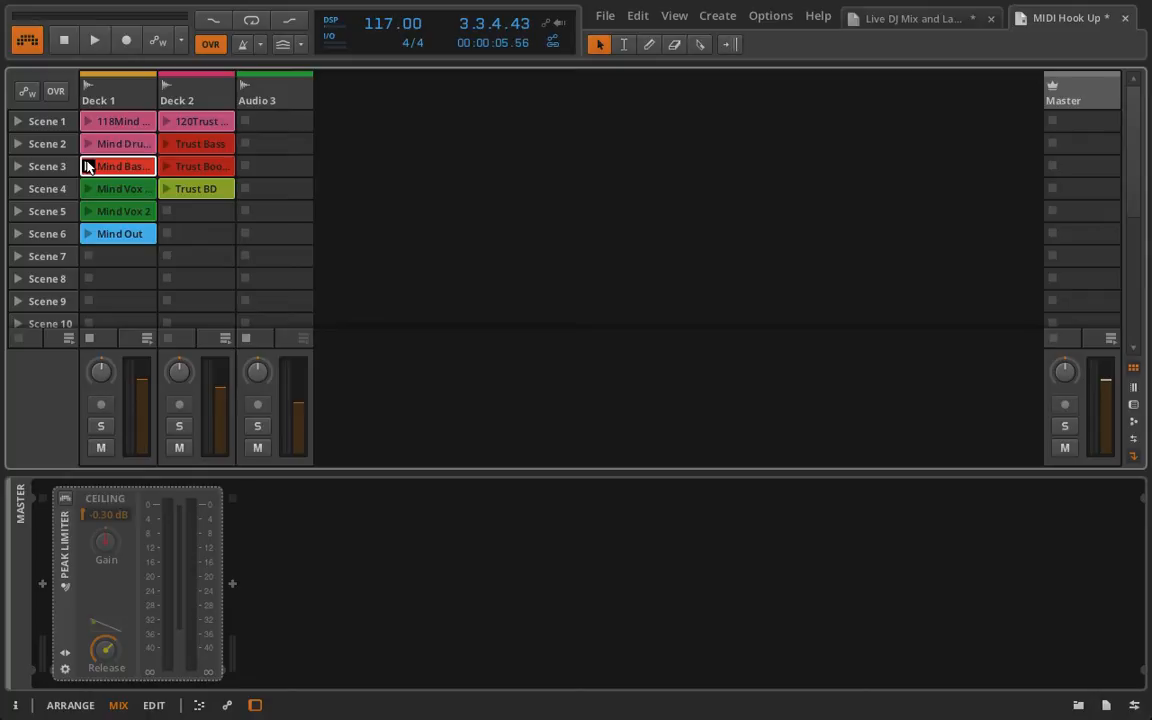
{"action": "left_click", "coordinate": [87, 167]}
Lower the Deck 1 volume below 0 dB by entering a new value
{"action": "double_click", "coordinate": [142, 401]}
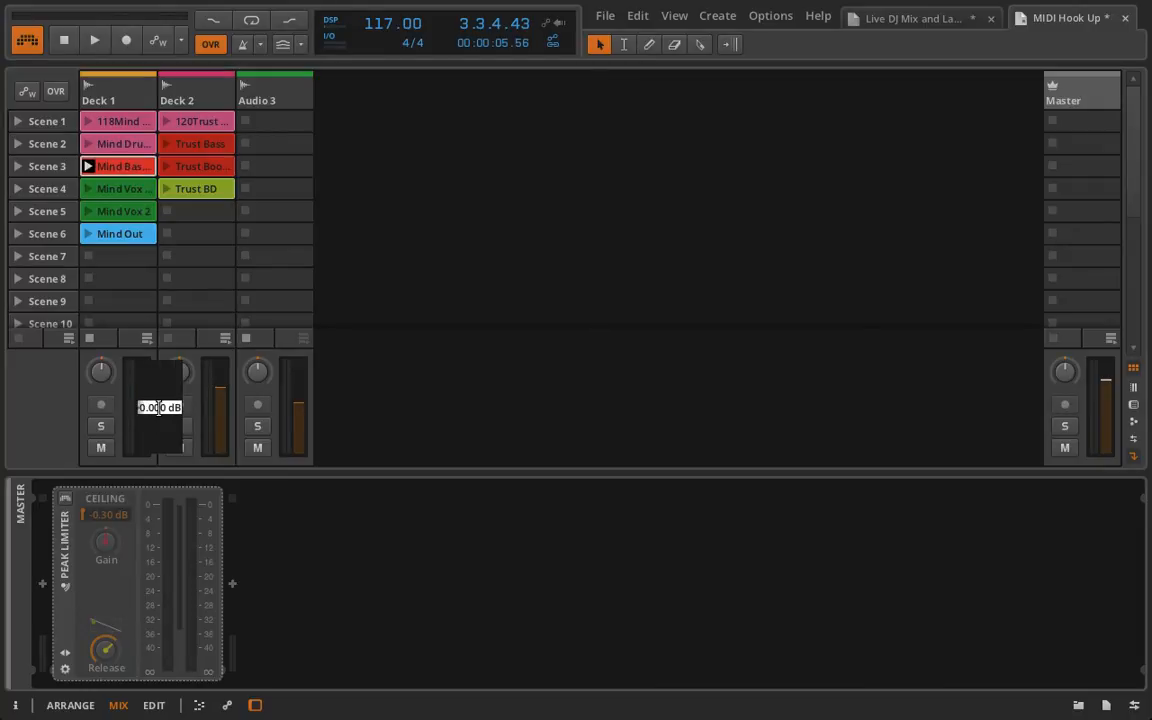
{"action": "key", "text": "BackSpace"}
{"action": "key", "text": "Escape"}
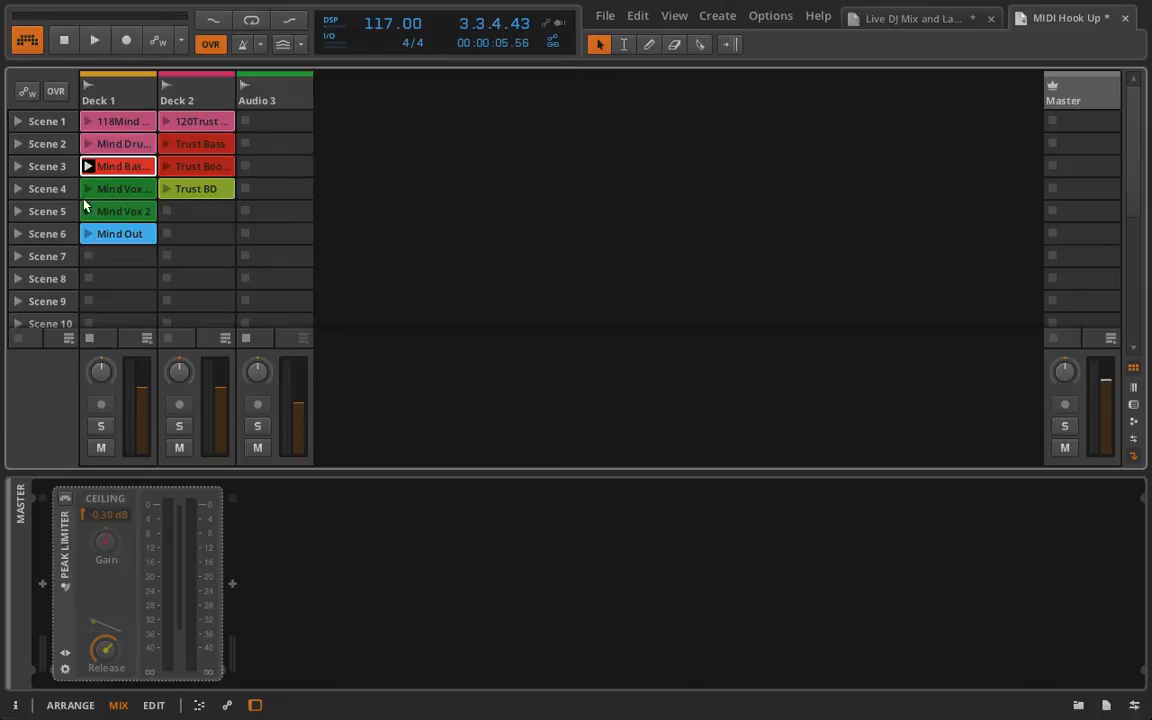
Play the Deck 1 clip, show the track's inspector to read its peak level, and stop playback
{"action": "key", "text": "space"}
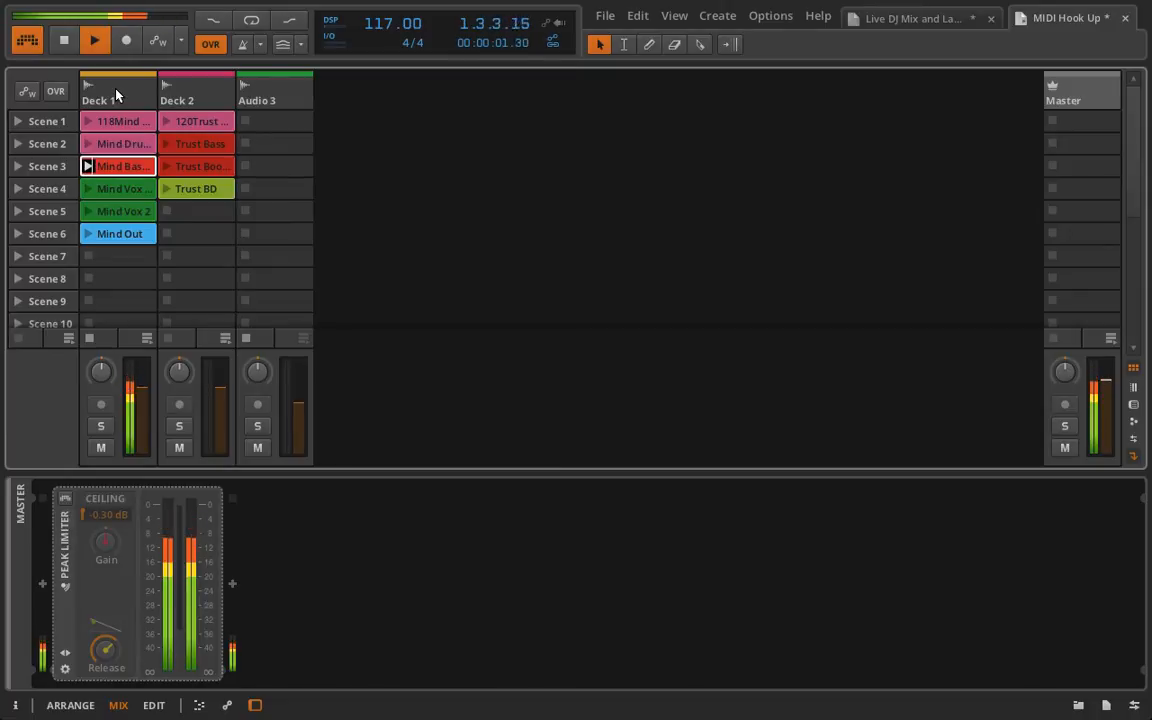
{"action": "left_click", "coordinate": [116, 95]}
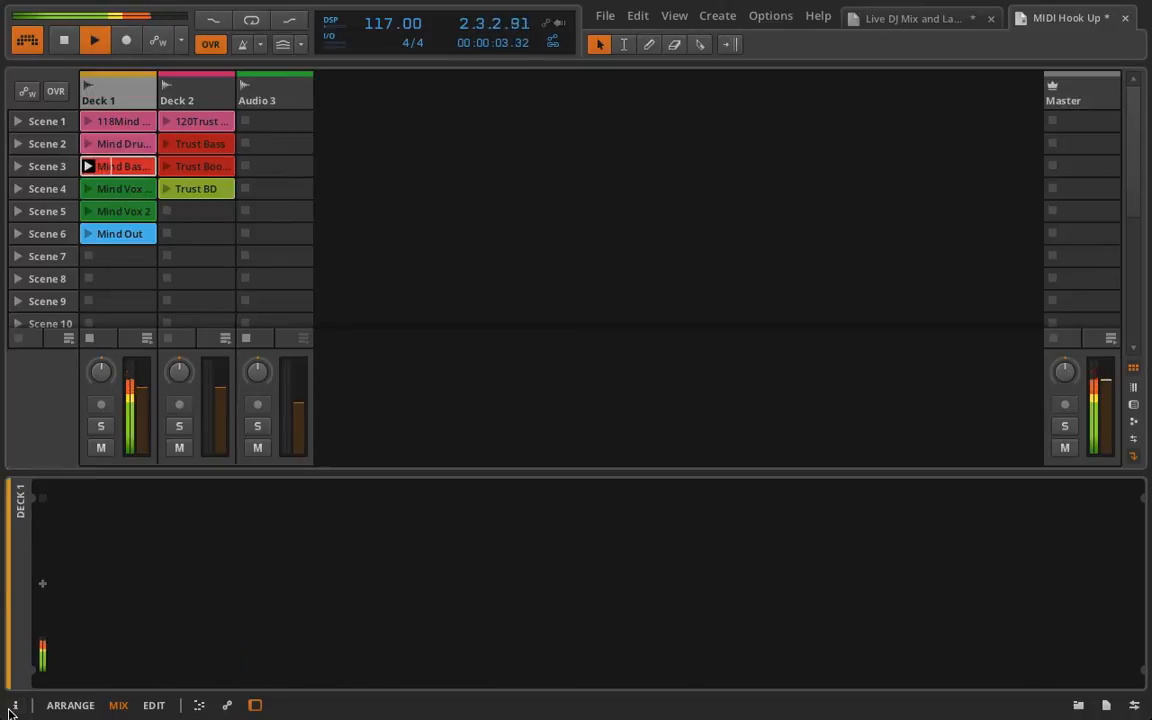
{"action": "left_click", "coordinate": [10, 707]}
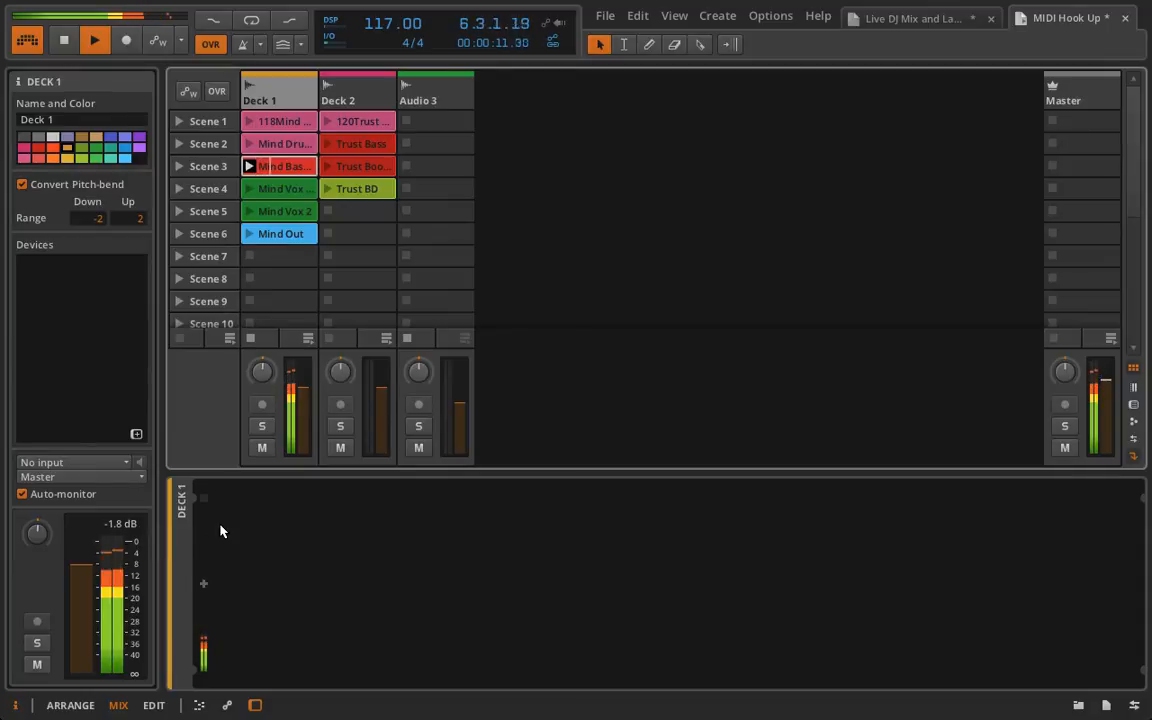
{"action": "key", "text": "space"}
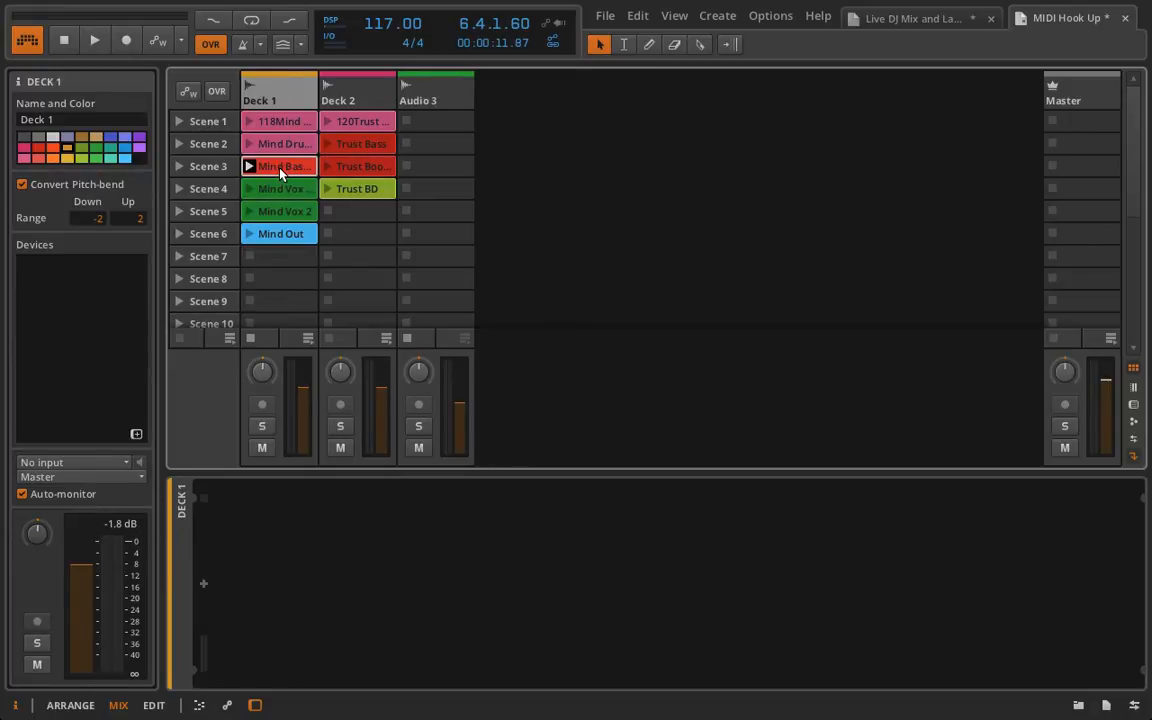
Lower the Deck 1 volume further by entering a smaller dB value
{"action": "double_click", "coordinate": [304, 402]}
{"action": "key", "text": "BackSpace"}
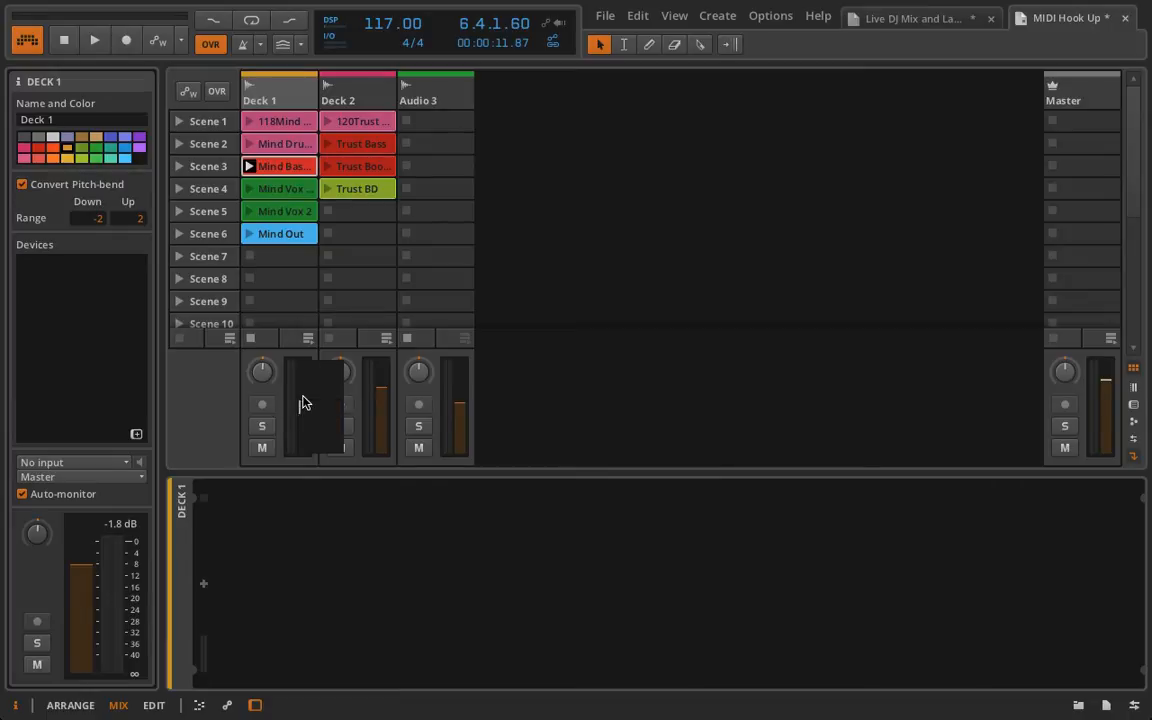
{"action": "type", "text": "-2"}
{"action": "key", "text": "Return"}
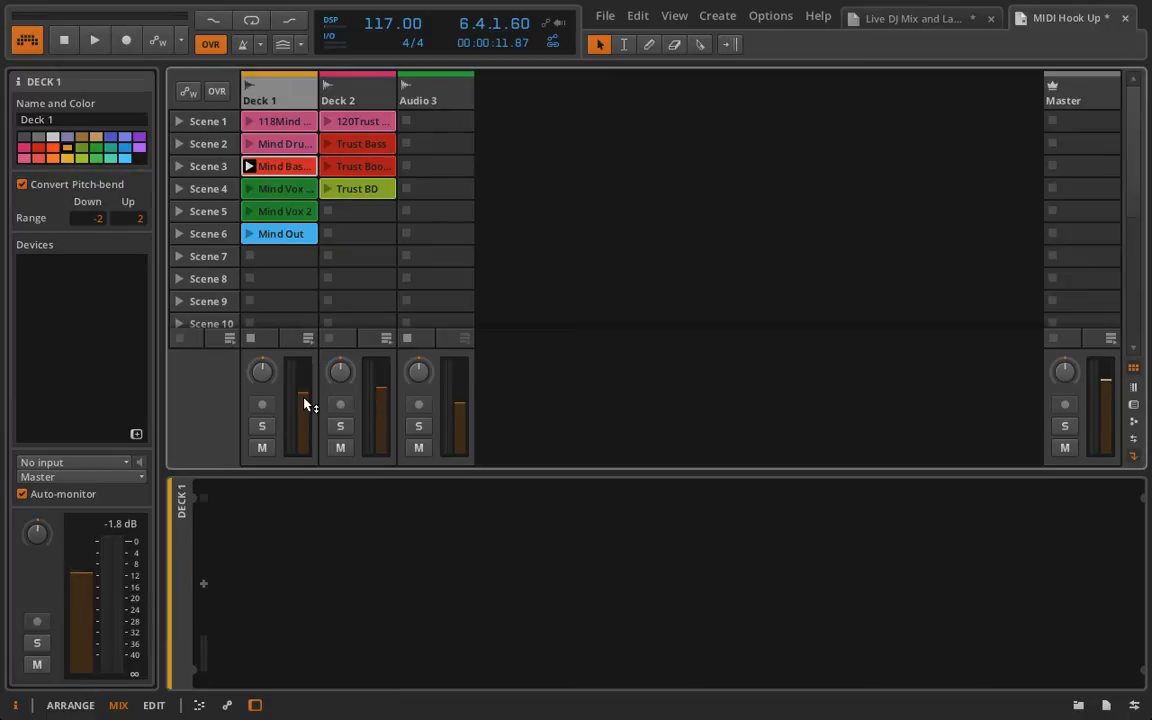
Replay the Scene 3 clip on Deck 1, reset the peak hold level to recheck the peak, and stop playback
{"action": "left_click", "coordinate": [250, 166]}
{"action": "left_click", "coordinate": [288, 100]}
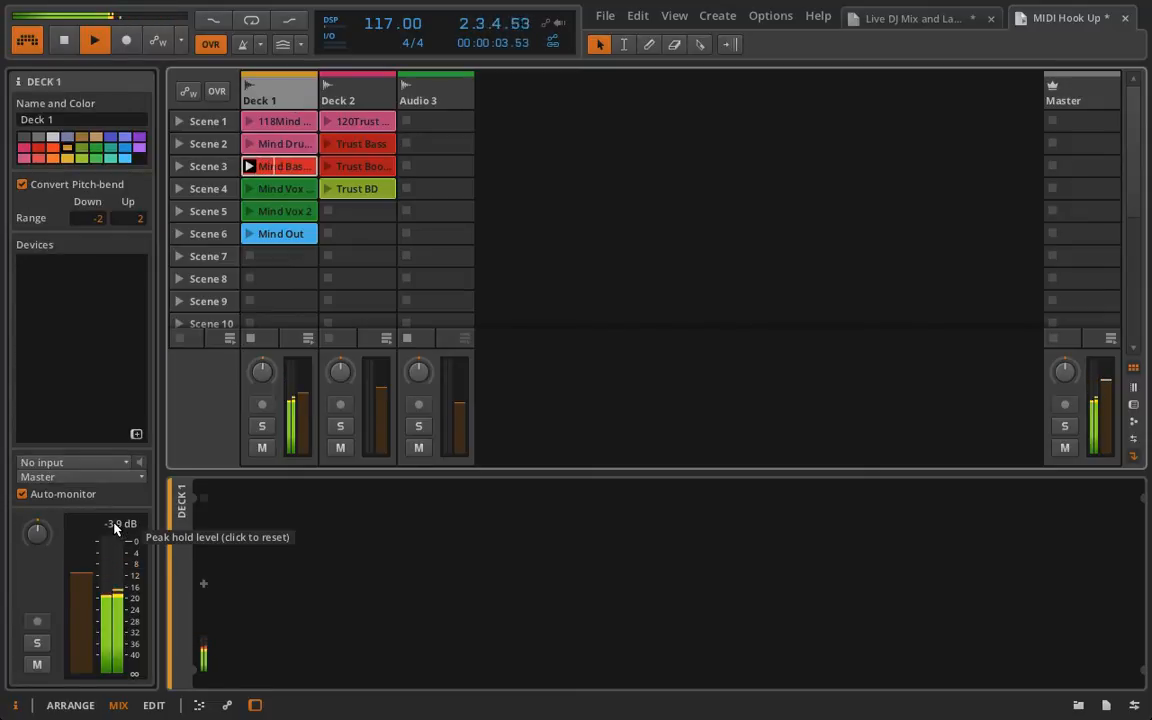
{"action": "left_click", "coordinate": [115, 530]}
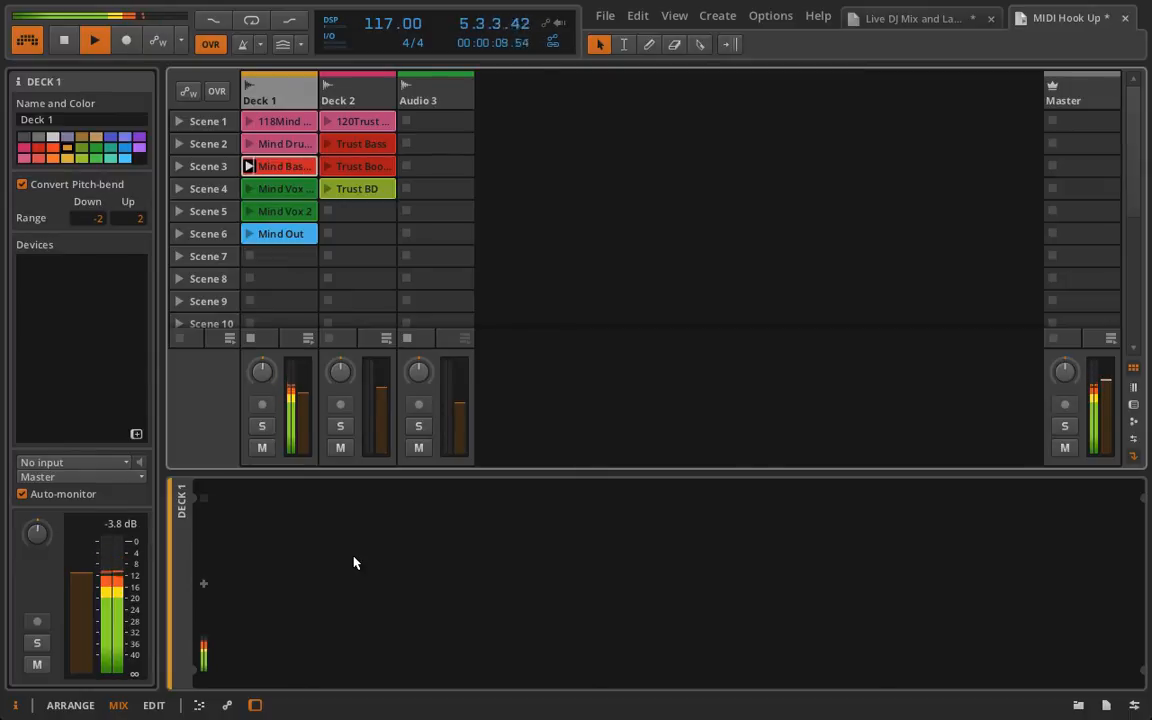
{"action": "key", "text": "space"}
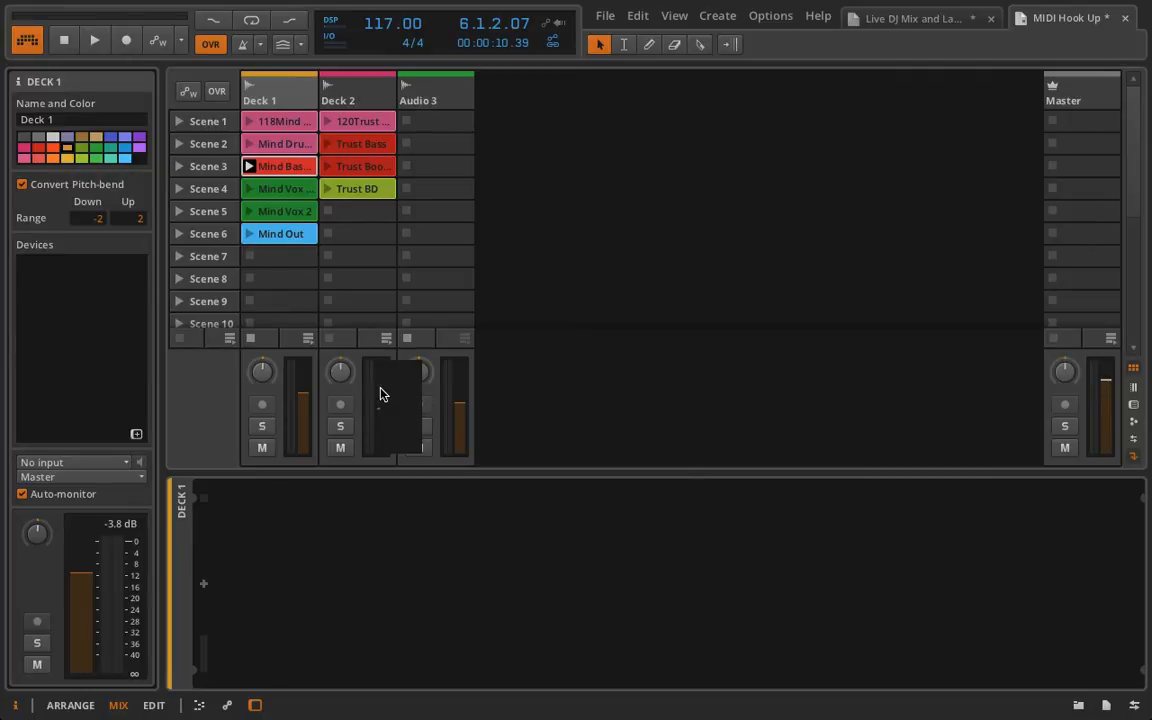
Delete the Audio 3 track
{"action": "left_click", "coordinate": [424, 95]}
{"action": "key", "text": "Delete"}
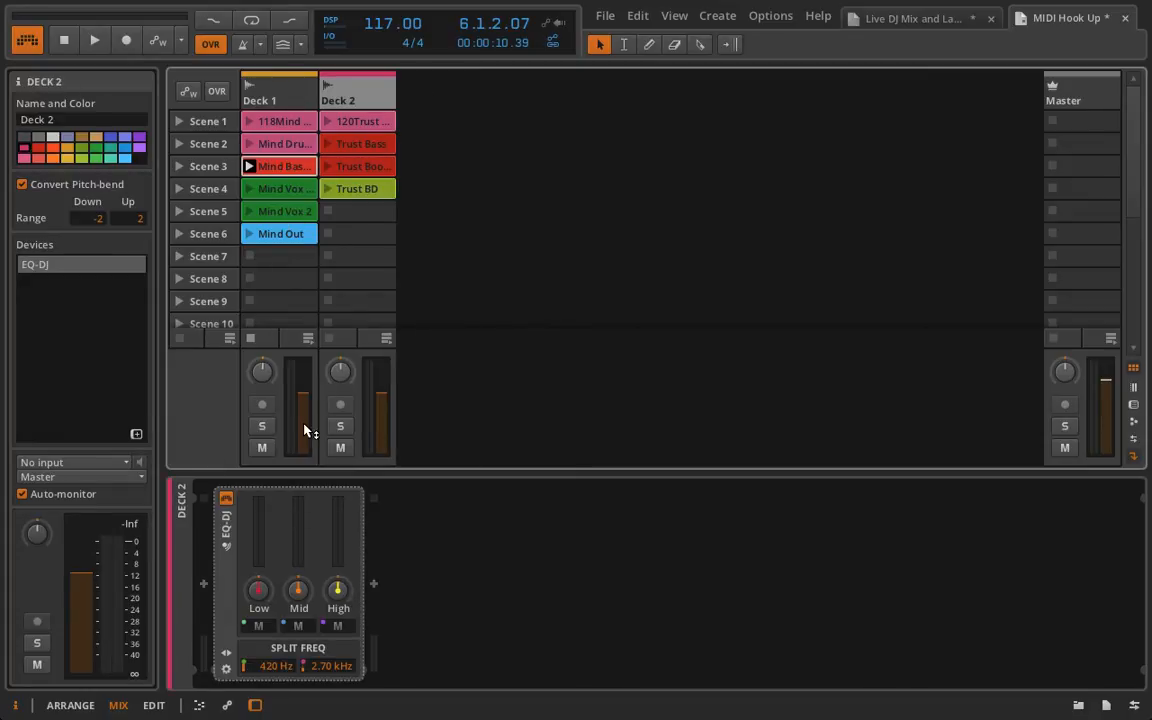
Assign a hardware controller to the Deck 1 volume with Learn Controller Assignment
{"action": "left_click", "coordinate": [262, 103]}
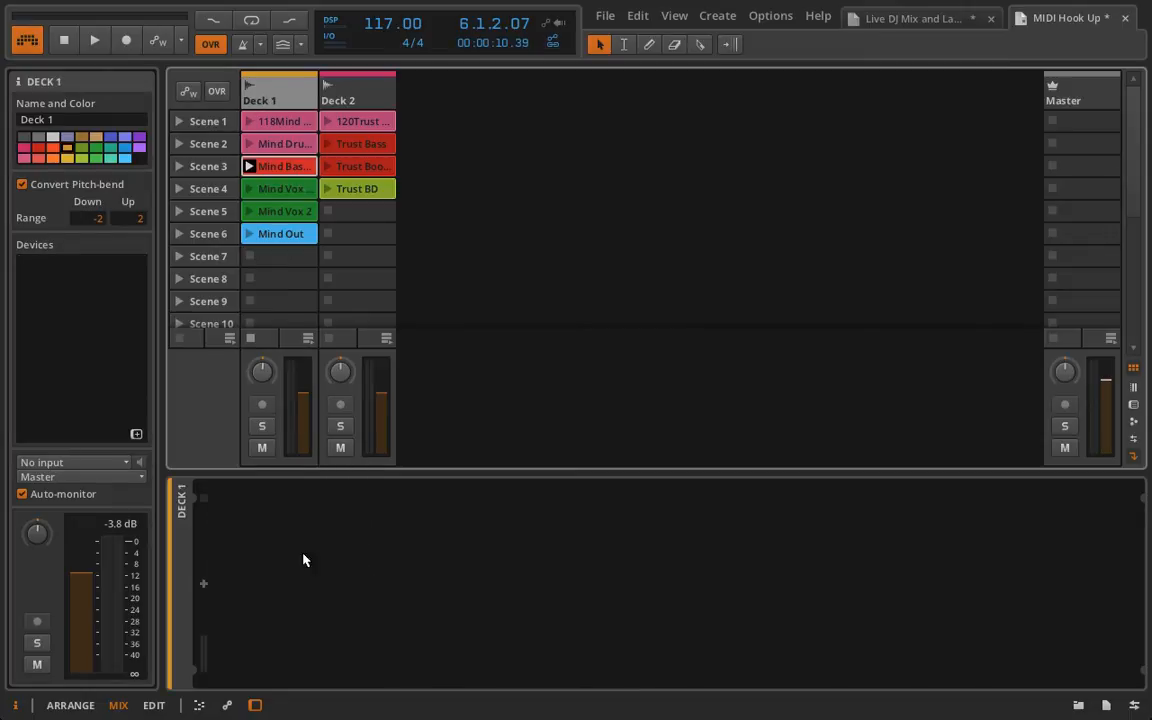
{"action": "right_click", "coordinate": [303, 409]}
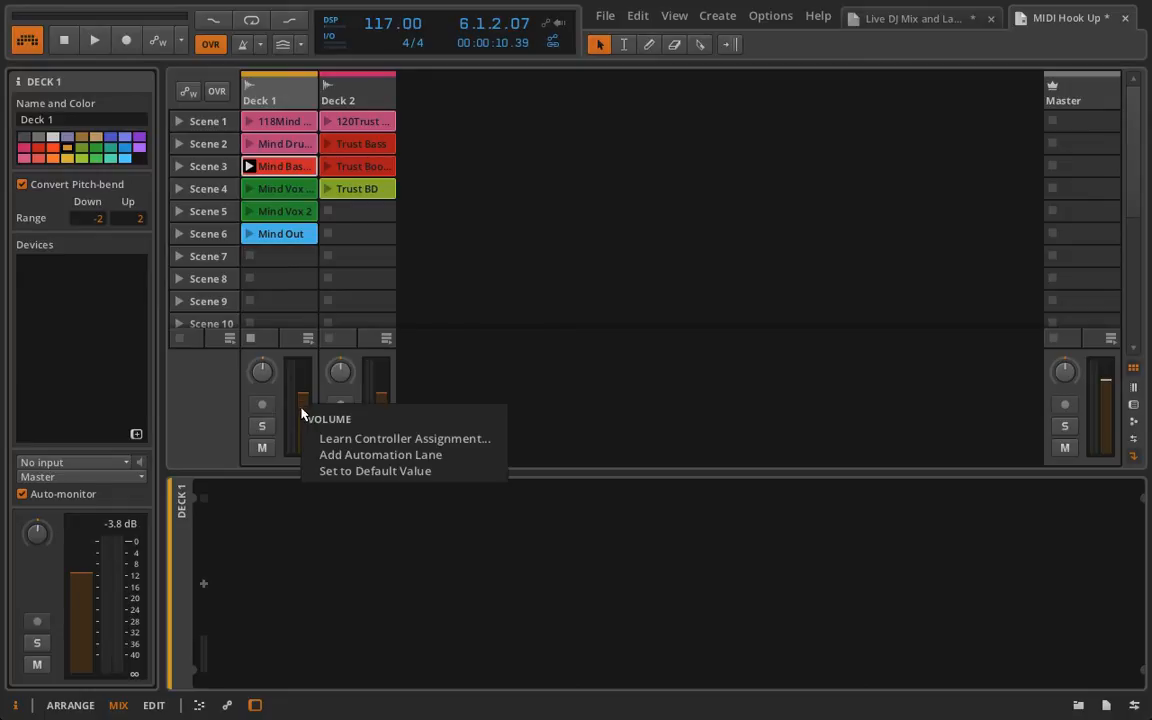
{"action": "left_click", "coordinate": [316, 438]}
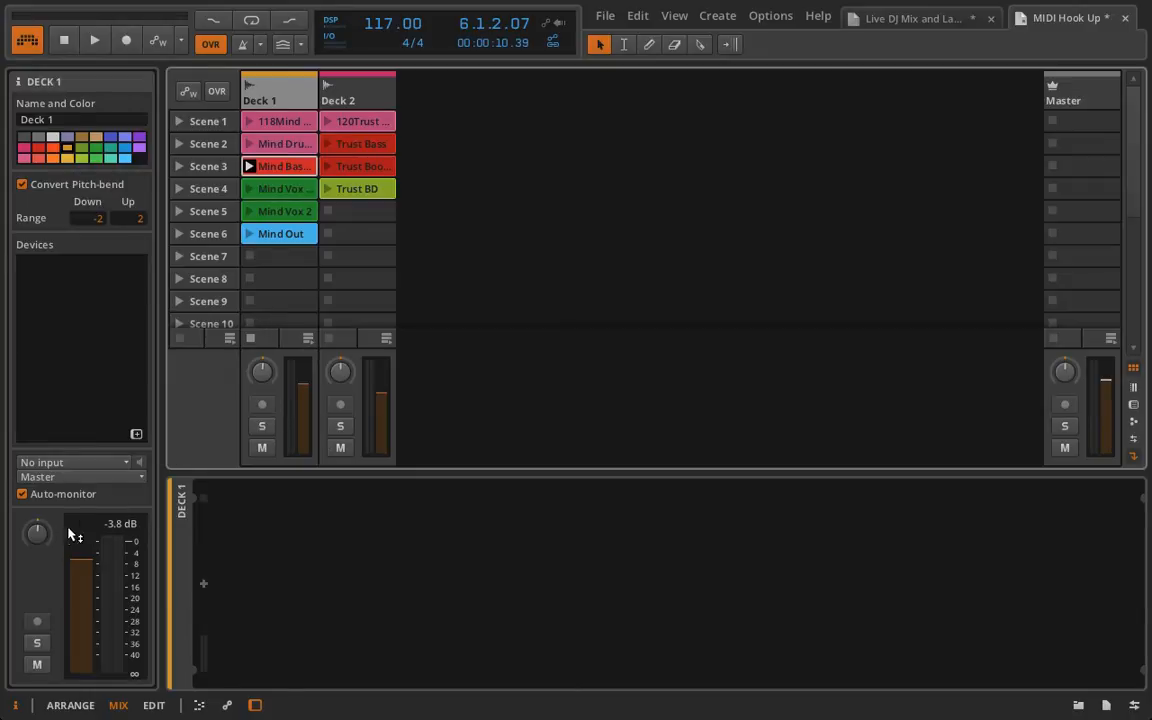
Hide the inspector and clear the controller assignment from the Deck 1 volume
{"action": "left_click", "coordinate": [16, 706]}
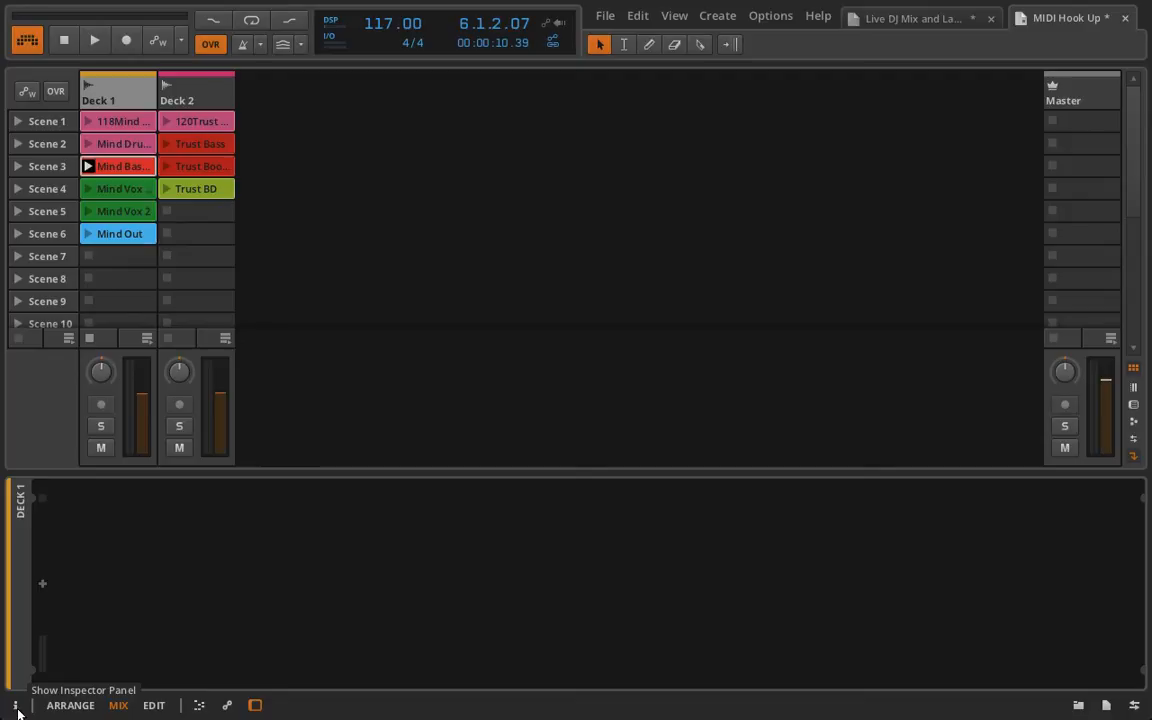
{"action": "right_click", "coordinate": [140, 414]}
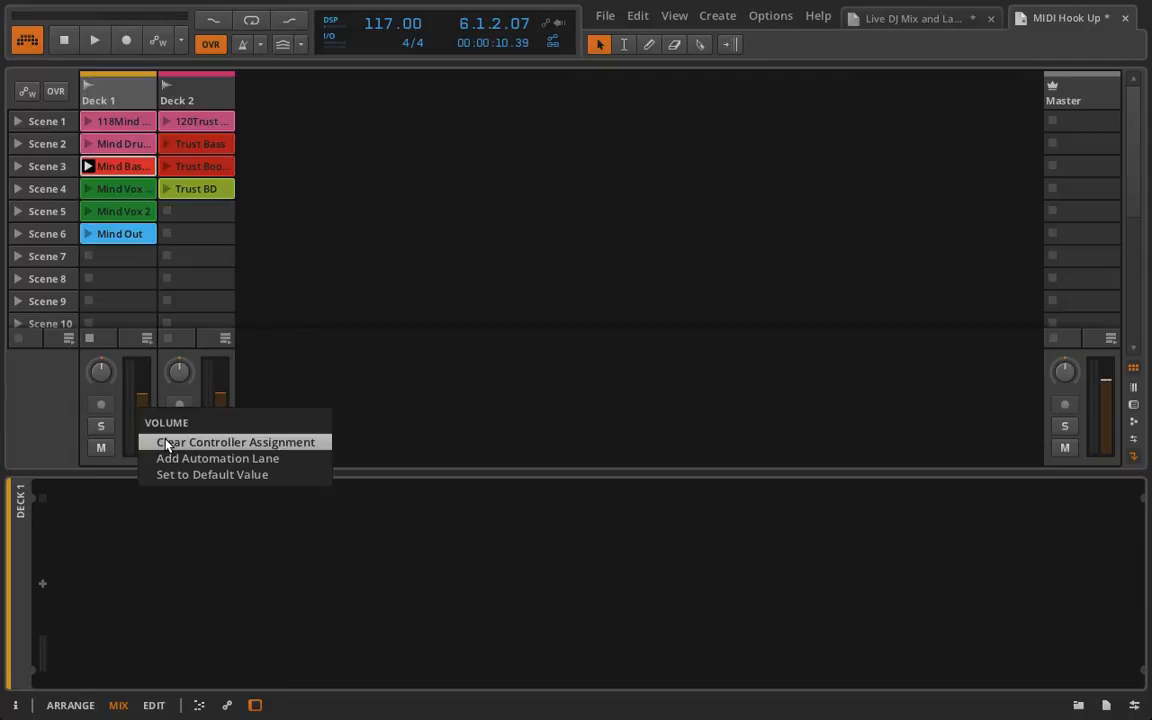
{"action": "left_click", "coordinate": [165, 443]}
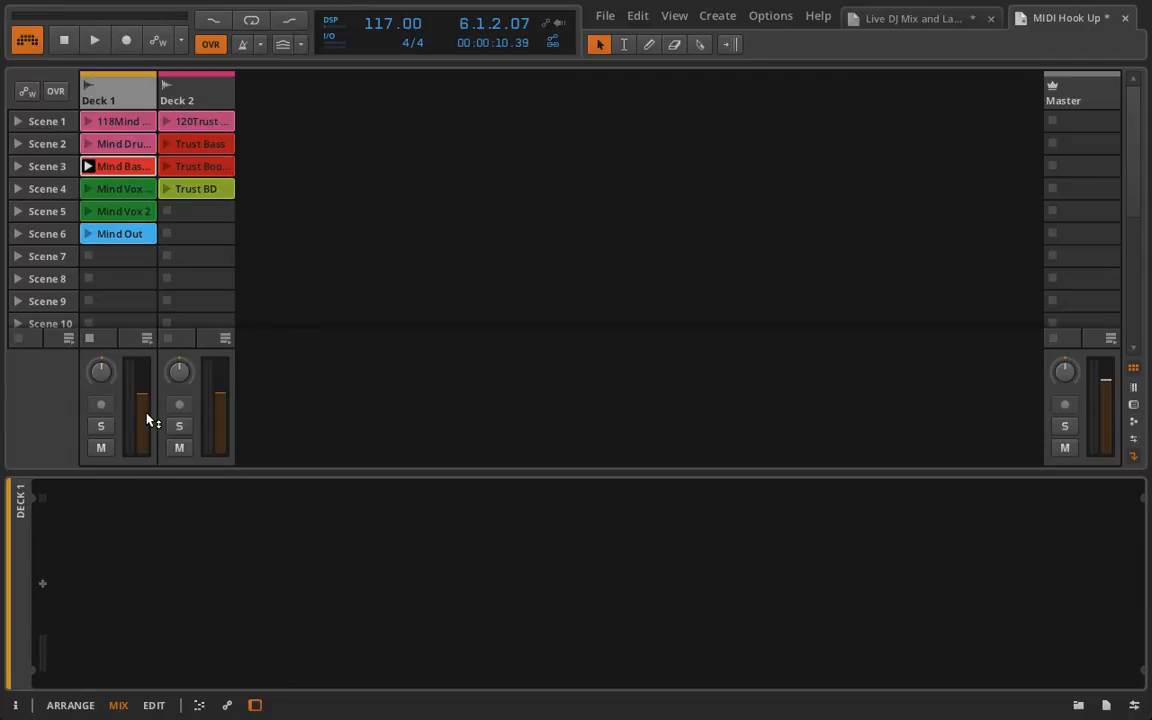
Enter a new Deck 1 volume value that matches the Deck 2 fader level
{"action": "left_click", "coordinate": [146, 419]}
{"action": "type", "text": "-5"}
{"action": "key", "text": "Return"}
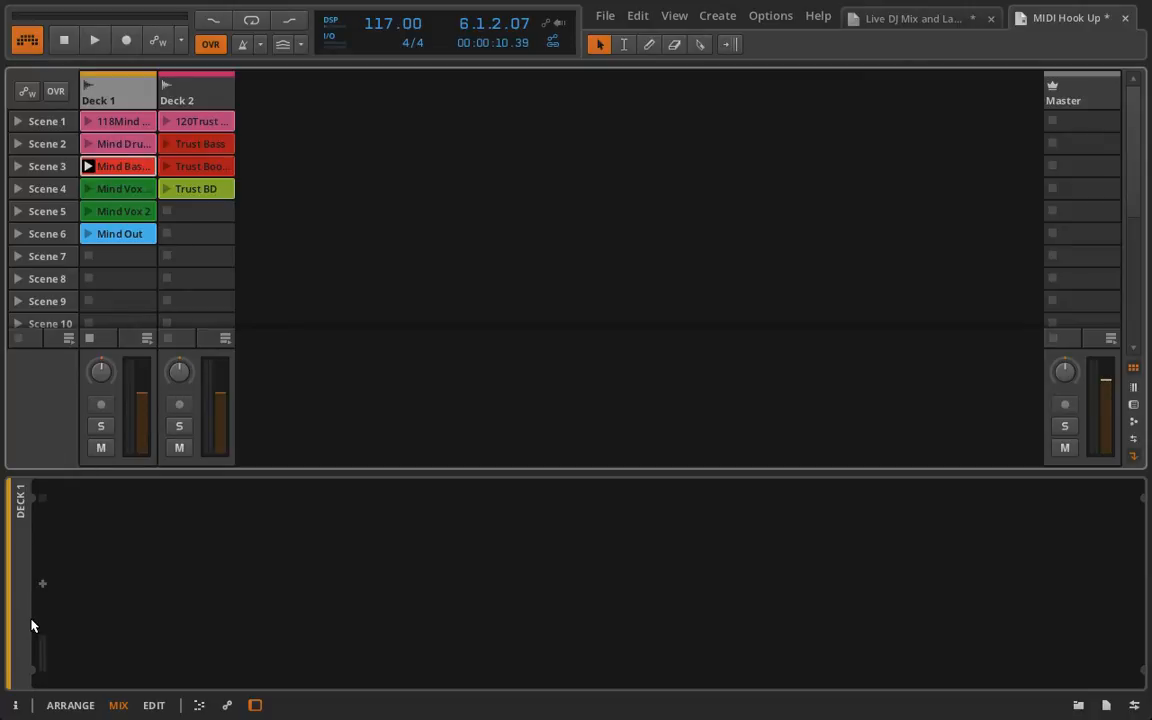
{"action": "left_click", "coordinate": [42, 585]}
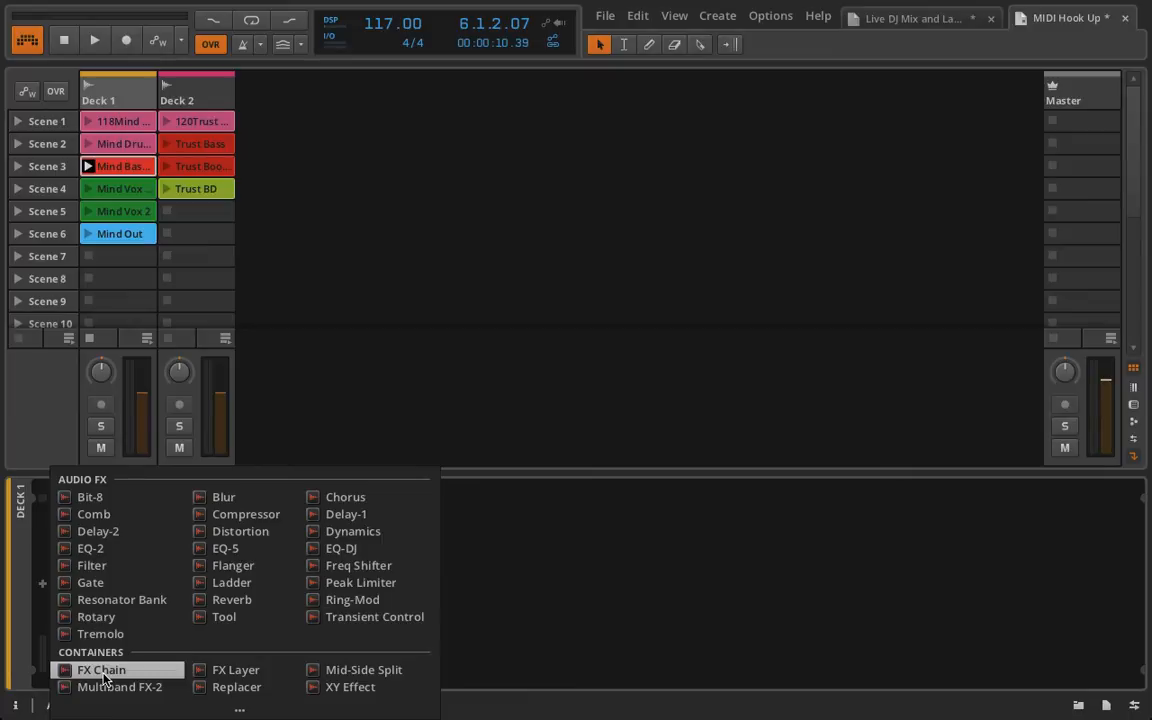
{"action": "left_click", "coordinate": [248, 670]}
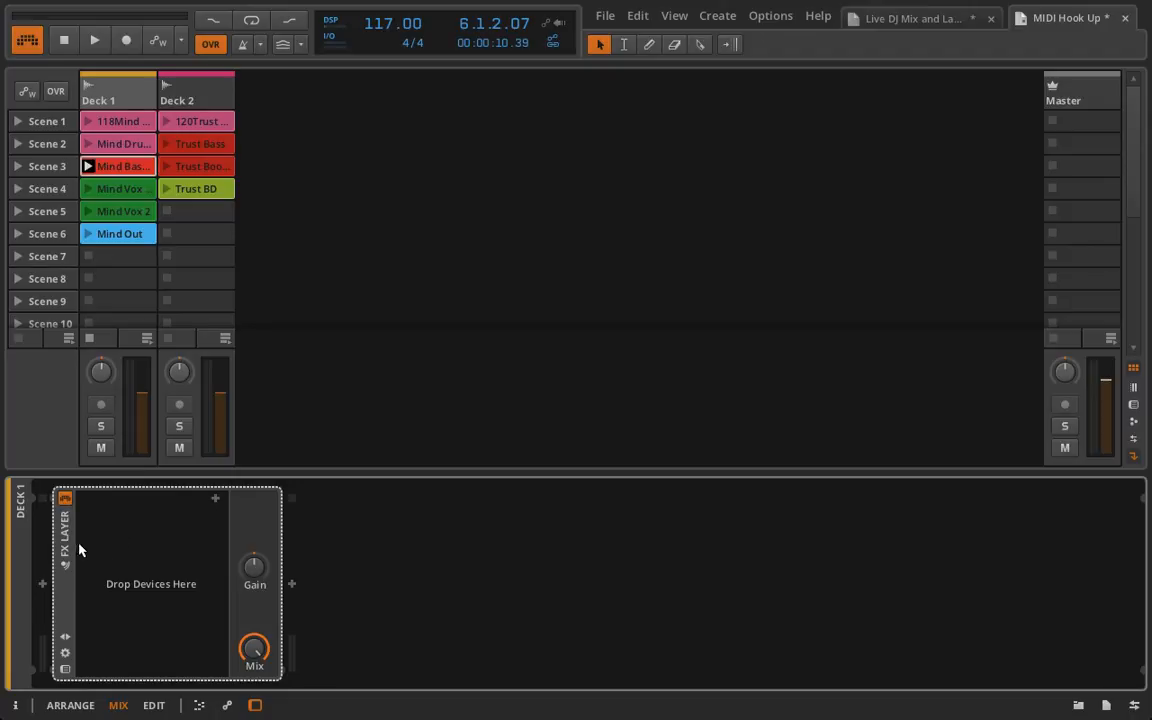
{"action": "key", "text": "Delete"}
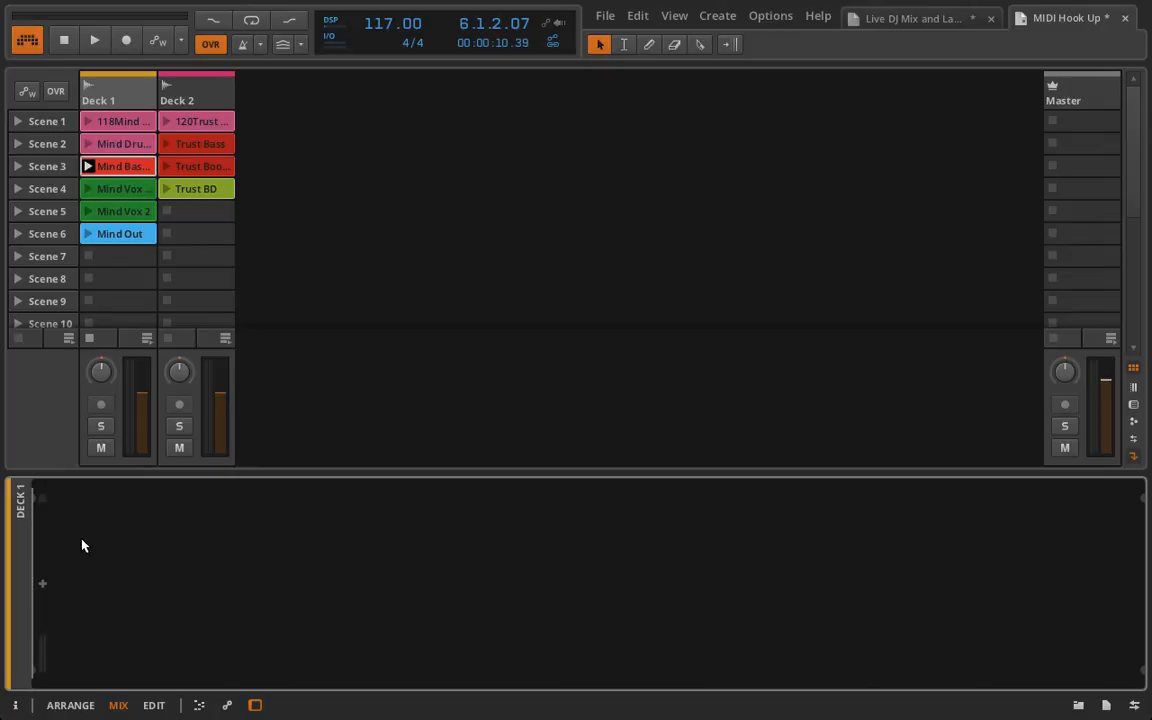
Add Bit-8, Ladder and EQ-DJ devices in that order to the Deck 1 device chain
{"action": "left_click", "coordinate": [43, 583]}
{"action": "left_click", "coordinate": [116, 499]}
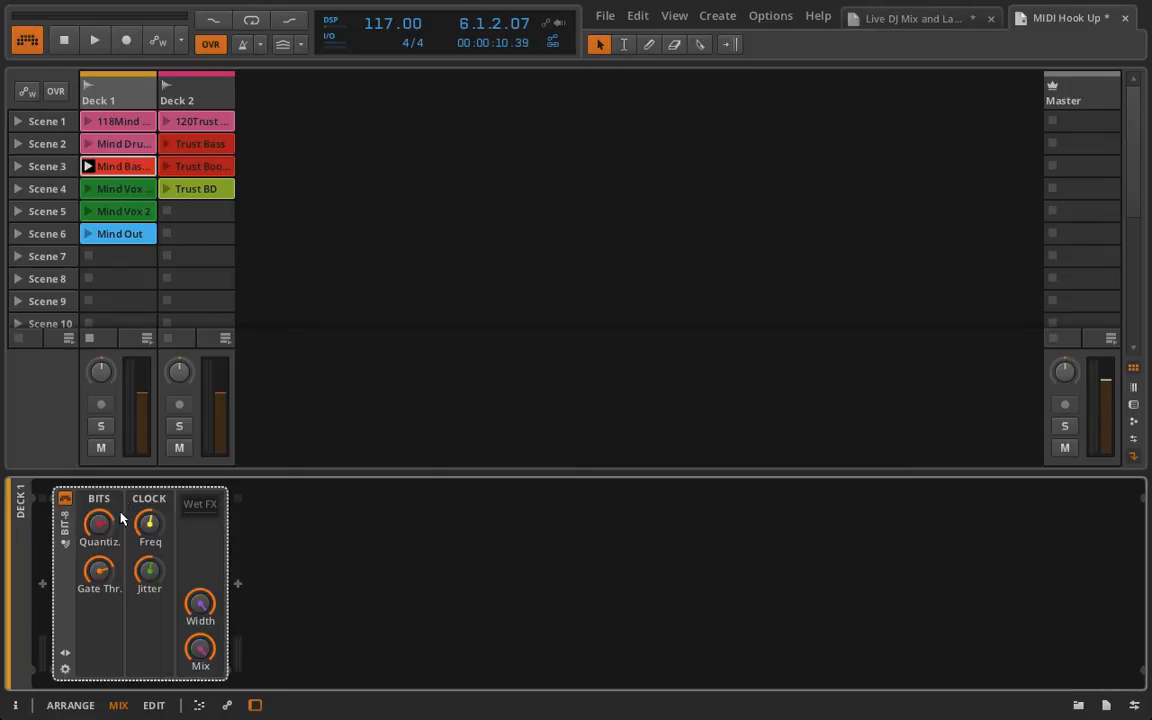
{"action": "left_click", "coordinate": [237, 584]}
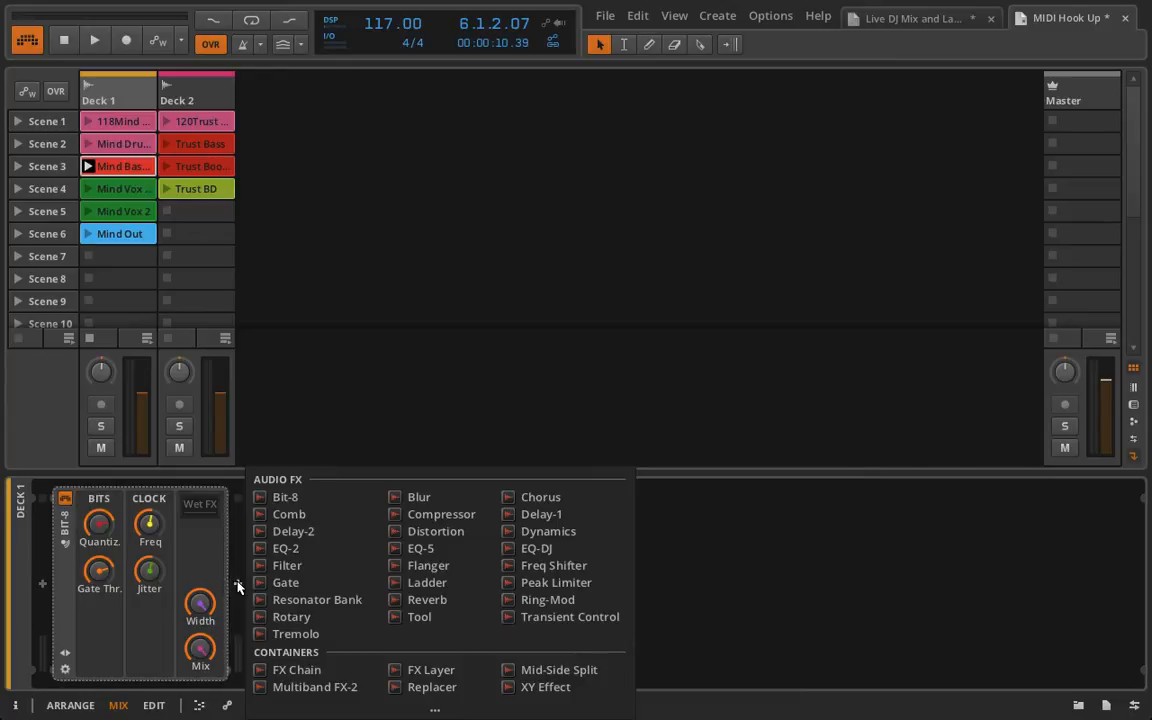
{"action": "left_click", "coordinate": [449, 583]}
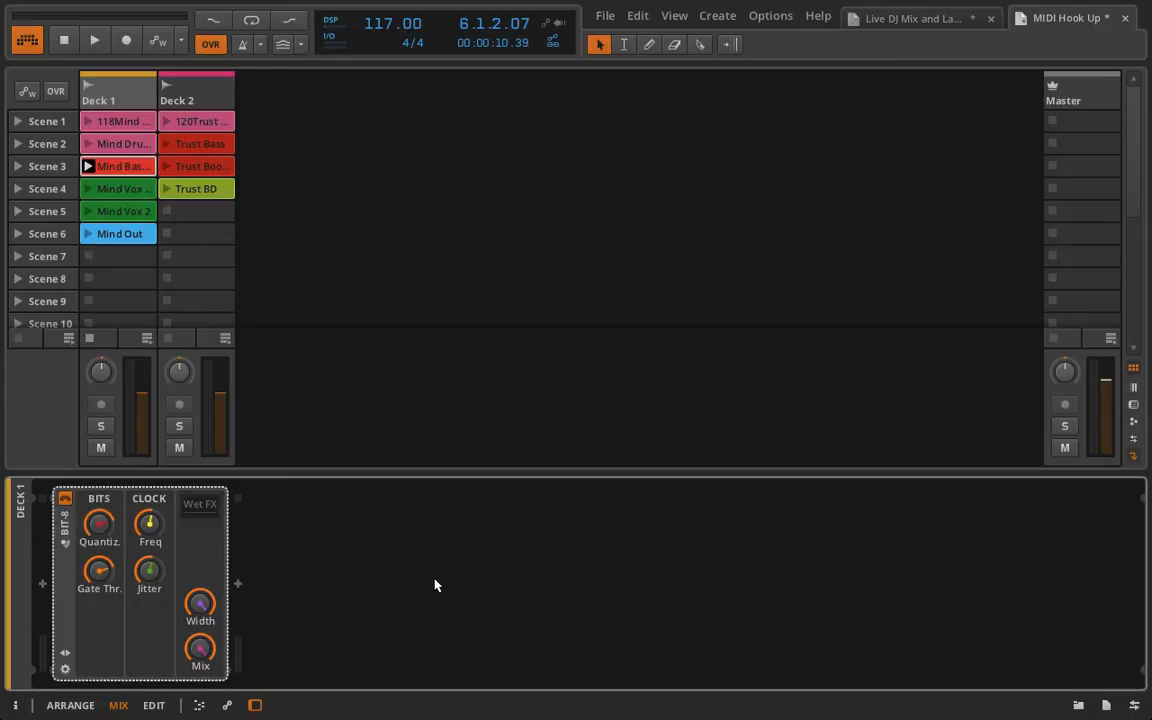
{"action": "left_click", "coordinate": [509, 584]}
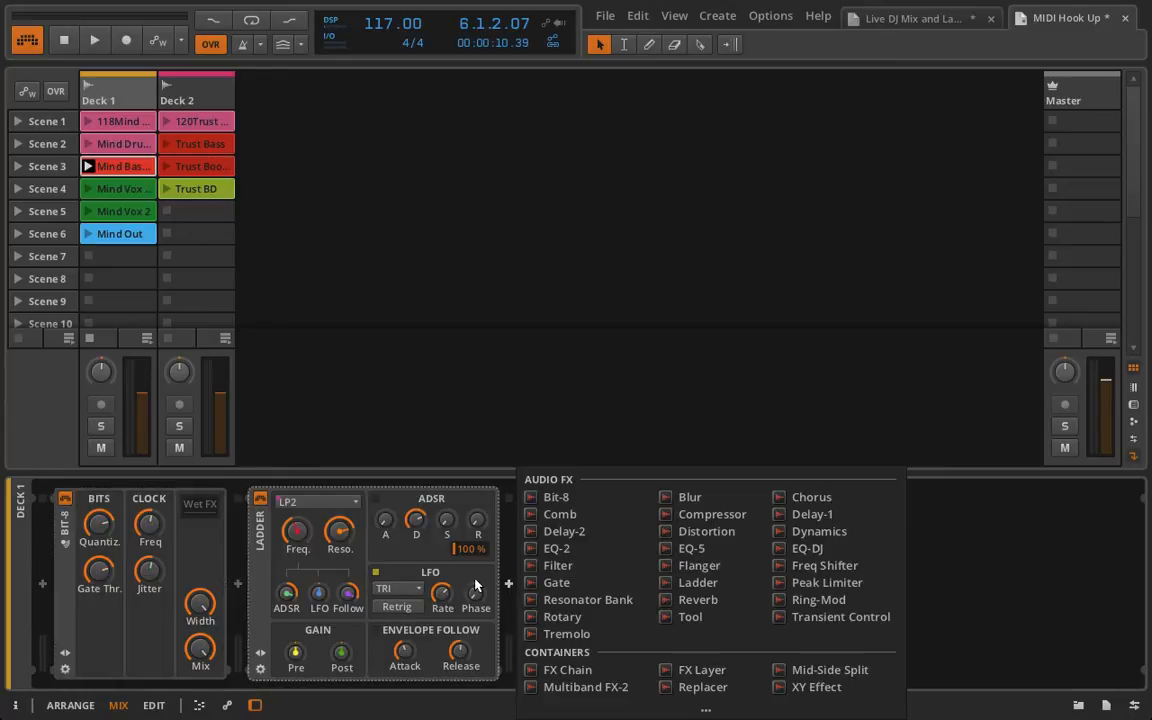
{"action": "left_click", "coordinate": [807, 548]}
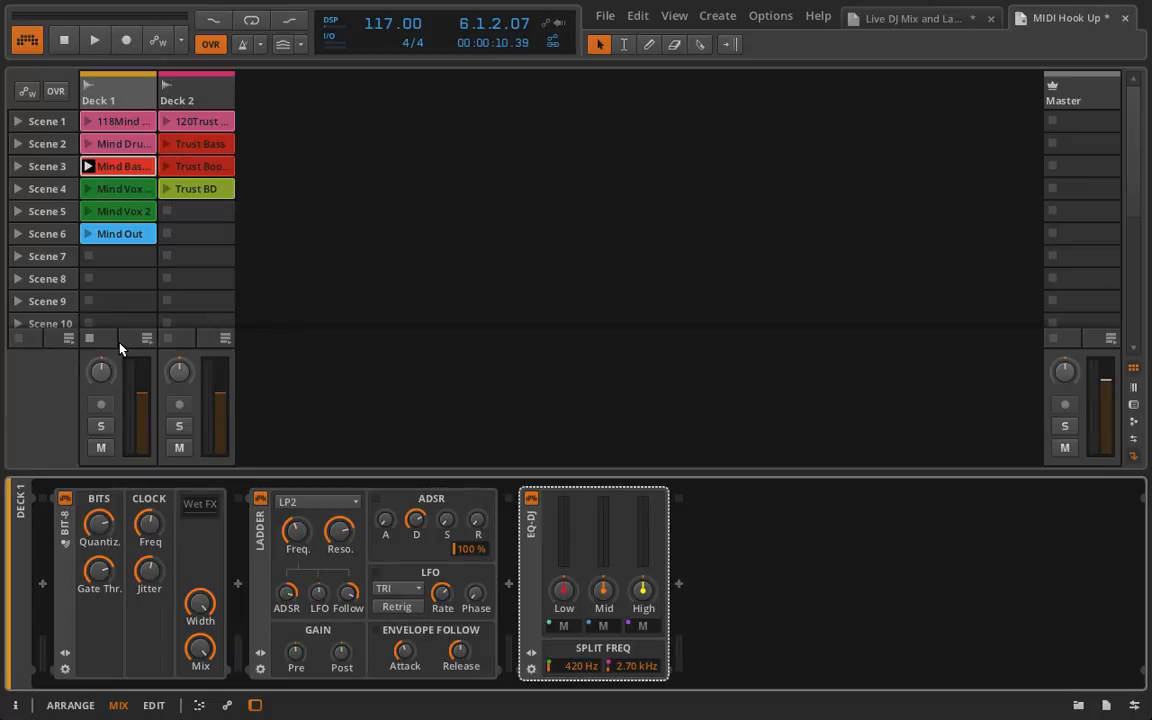
Play the Scene 3 clip on Deck 1 while lowering the Bit-8 Mix and sweeping the Ladder frequency, and stop playback
{"action": "left_click", "coordinate": [88, 166]}
{"action": "key", "text": "space"}
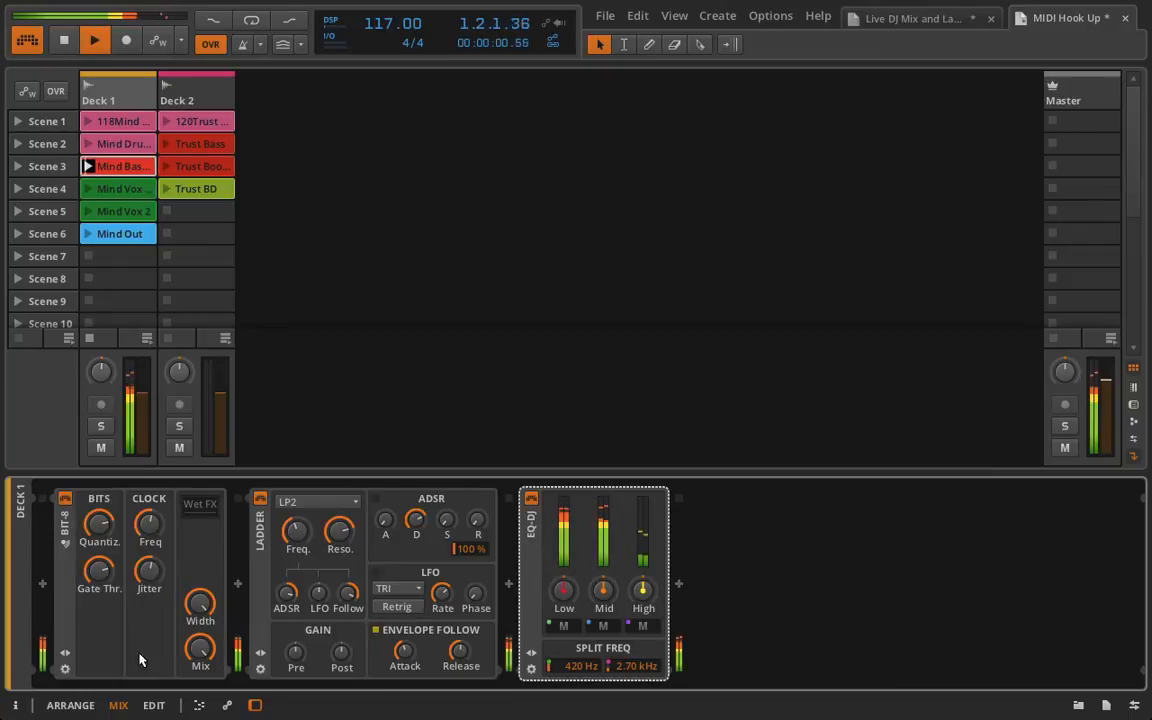
{"action": "left_click_drag", "start_coordinate": [209, 651], "coordinate": [209, 695]}
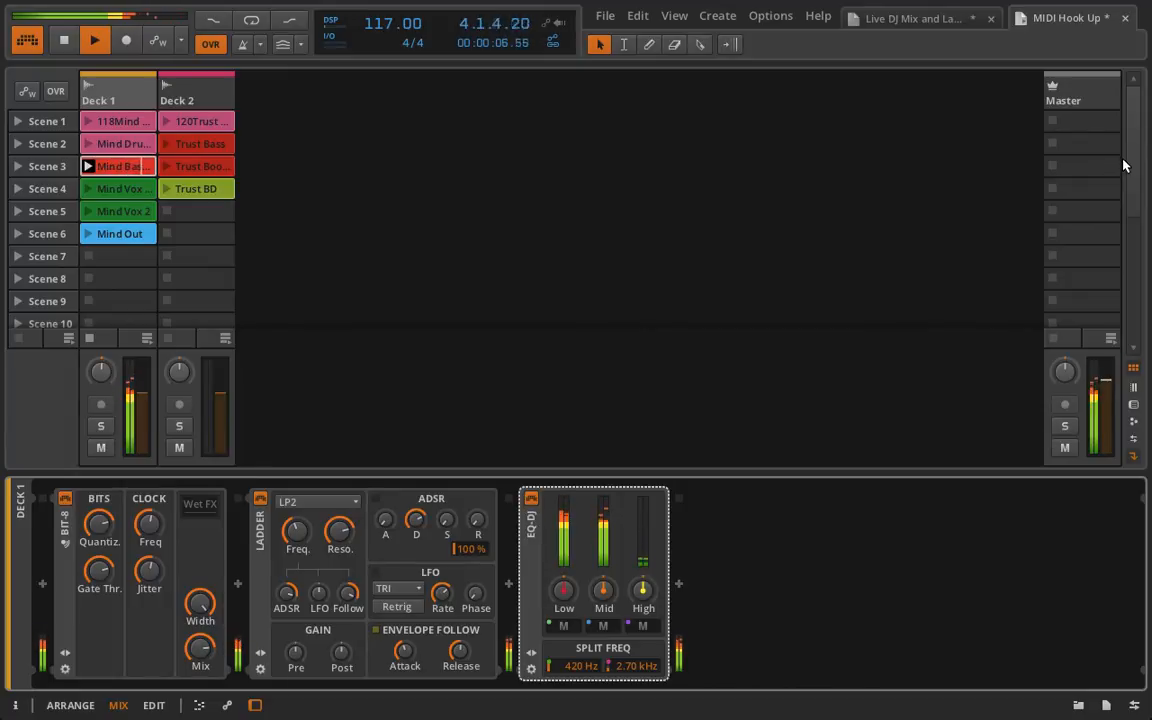
{"action": "left_click_drag", "start_coordinate": [306, 535], "coordinate": [347, 582]}
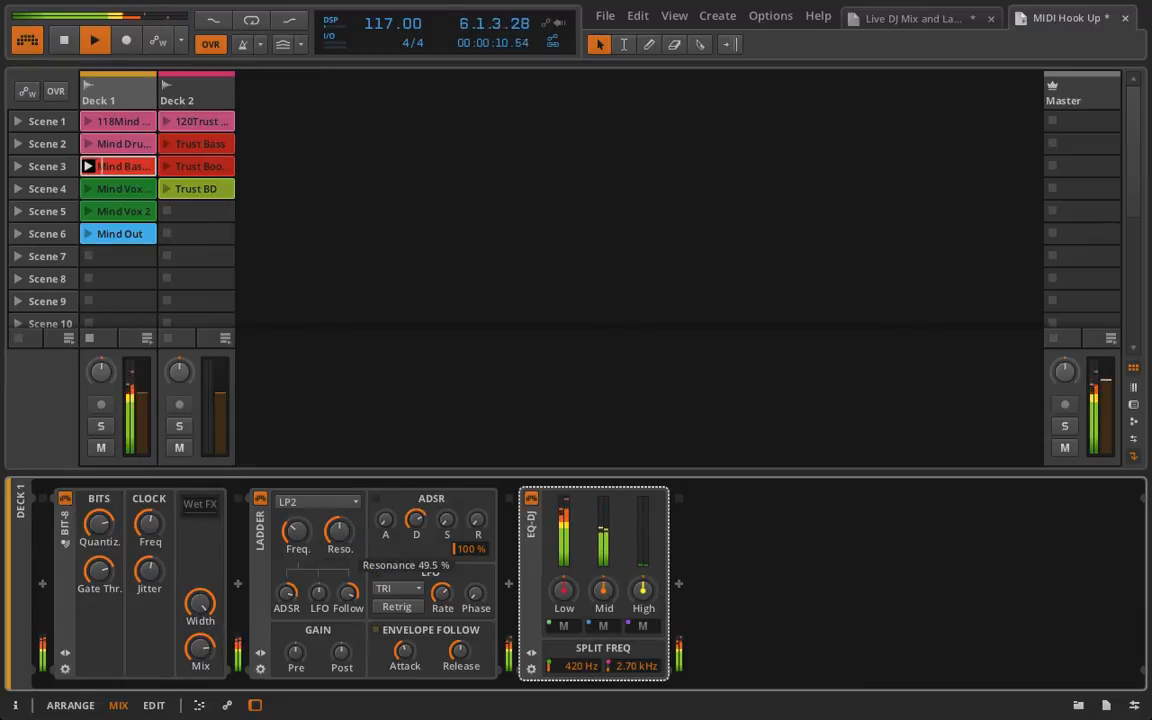
{"action": "mouse_move", "coordinate": [296, 535]}
{"action": "left_mouse_down"}
{"action": "mouse_move", "coordinate": [296, 515]}
{"action": "mouse_move", "coordinate": [296, 537]}
{"action": "left_mouse_up"}
{"action": "key", "text": "space"}
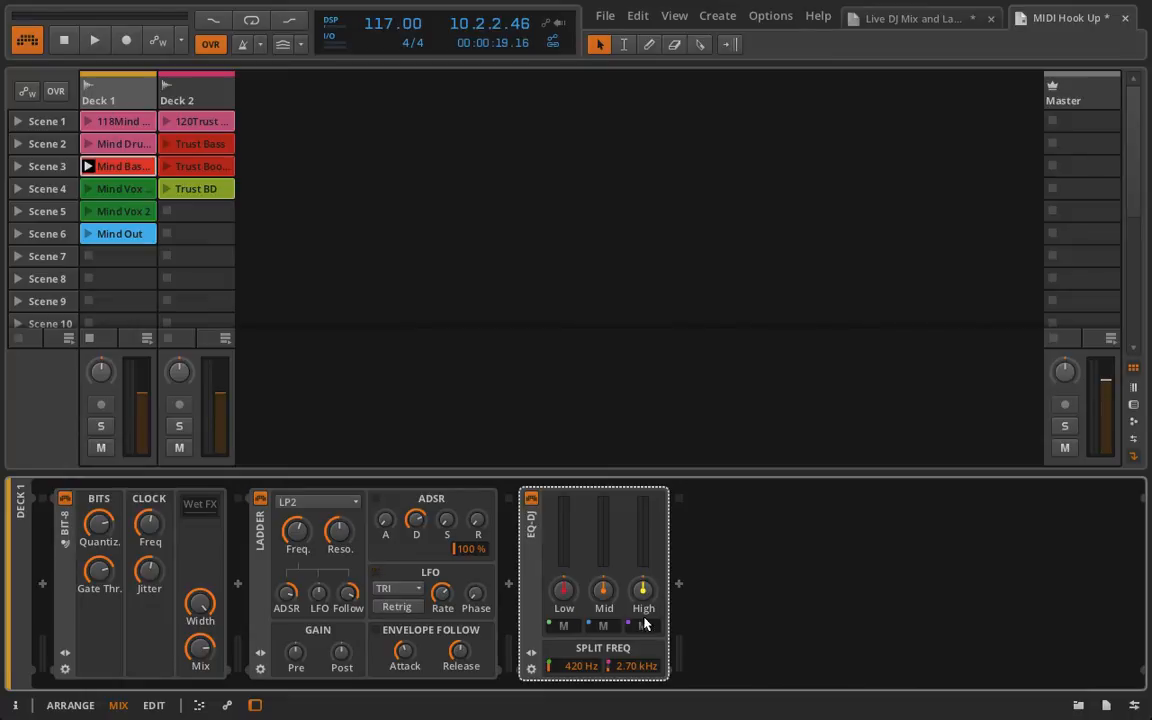
Move Bit-8 to the end of the Deck 1 chain and audition its Mix, opening the Ladder filter type choices during playback
{"action": "left_click", "coordinate": [65, 535]}
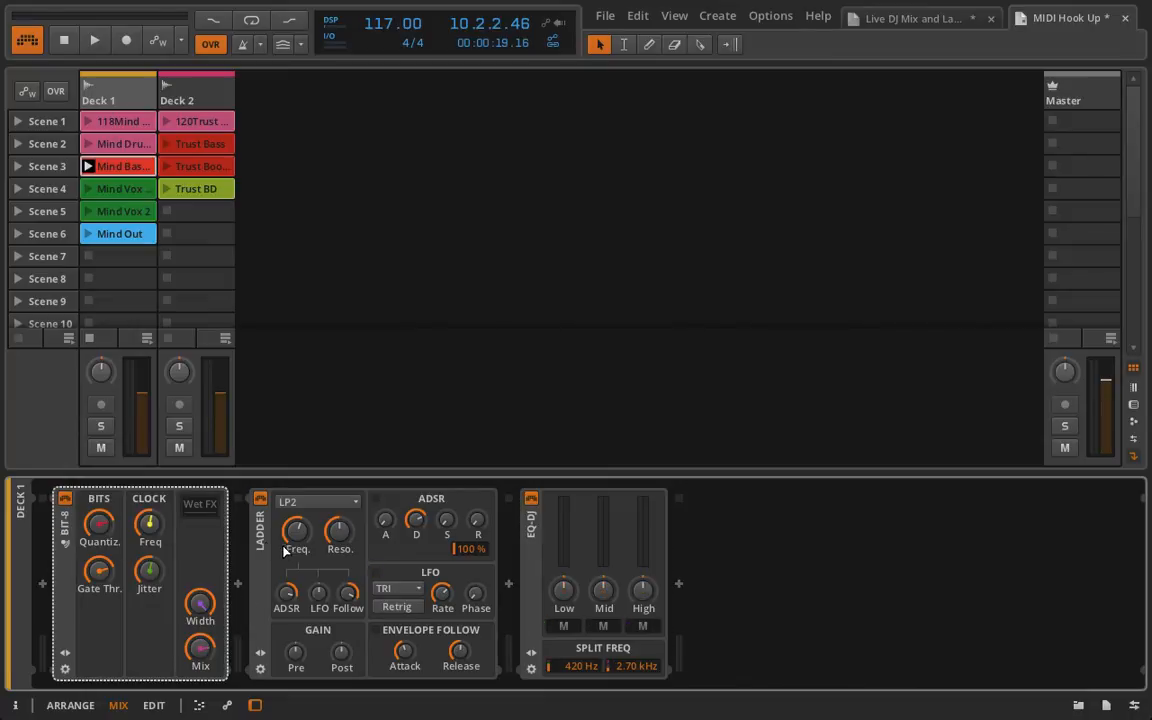
{"action": "left_click_drag", "start_coordinate": [320, 549], "coordinate": [681, 535]}
{"action": "key", "text": "space"}
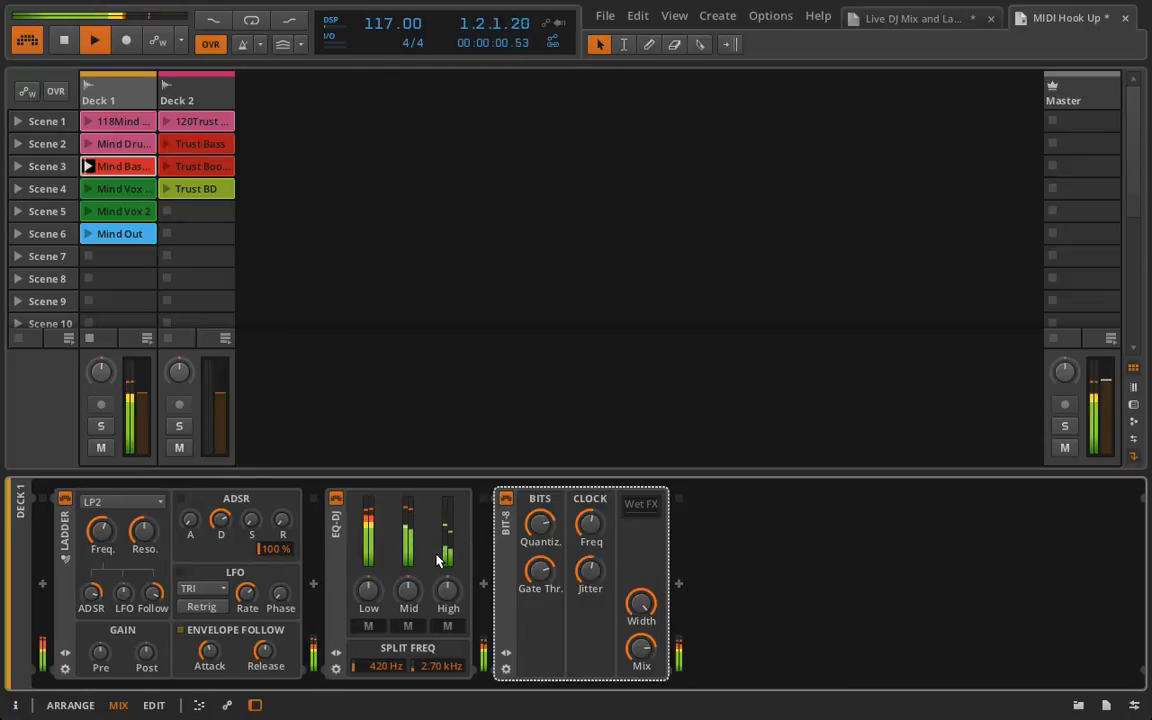
{"action": "left_click_drag", "start_coordinate": [641, 647], "coordinate": [641, 667]}
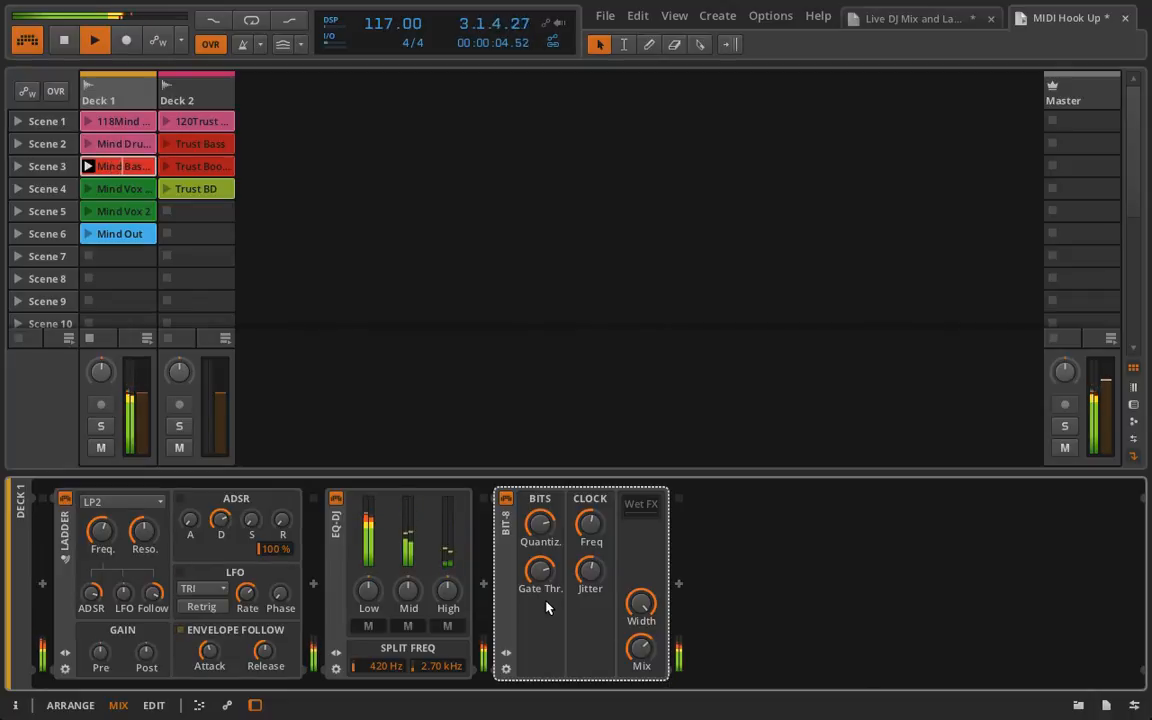
{"action": "left_click", "coordinate": [113, 503]}
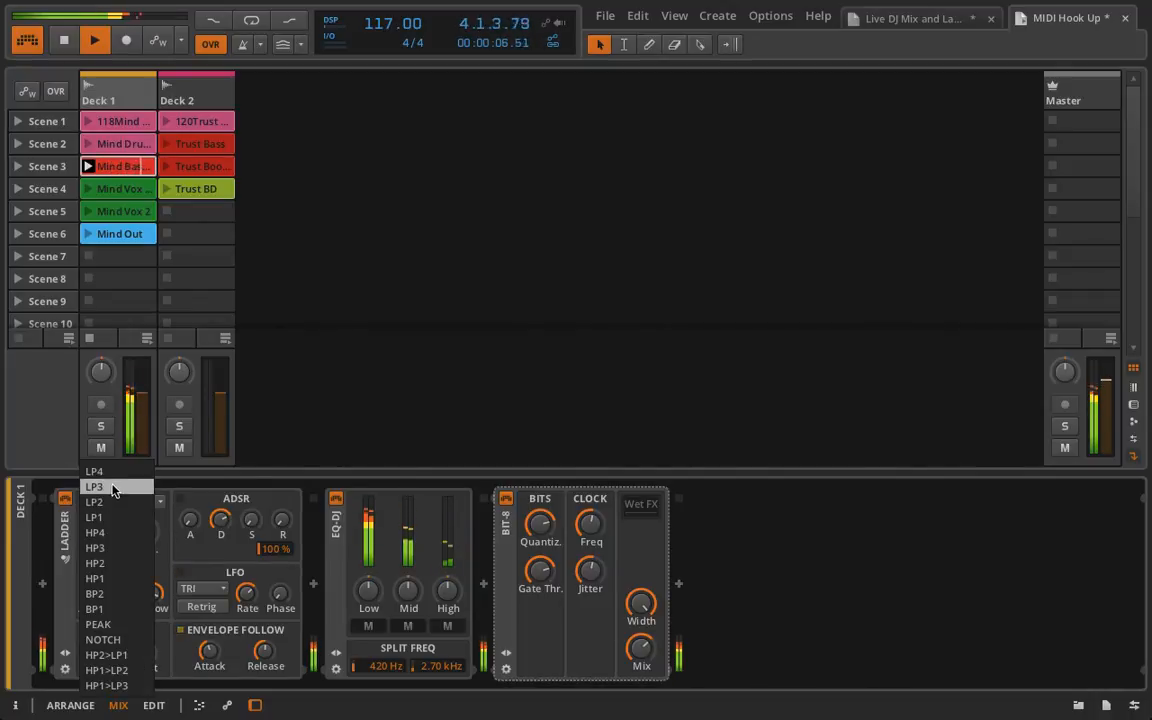
Delete the Bit-8, EQ-DJ and Ladder devices from the Deck 1 chain
{"action": "left_click", "coordinate": [341, 537]}
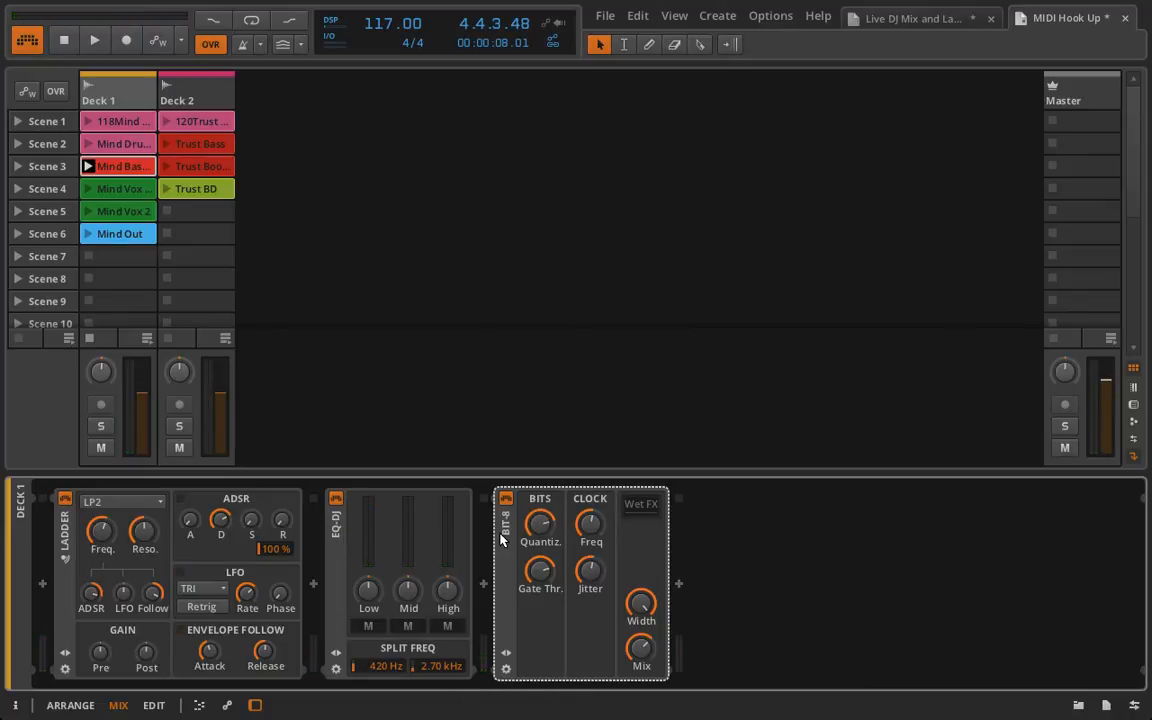
{"action": "key", "text": "Delete"}
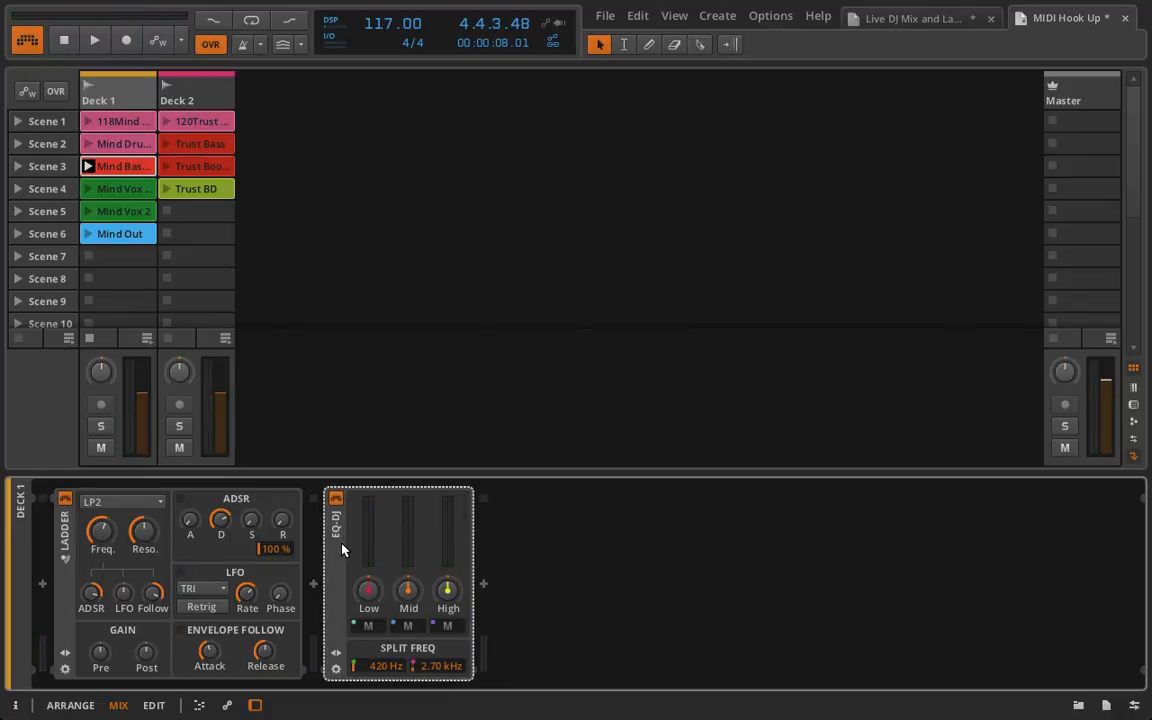
{"action": "key", "text": "Delete"}
{"action": "key", "text": "Delete"}
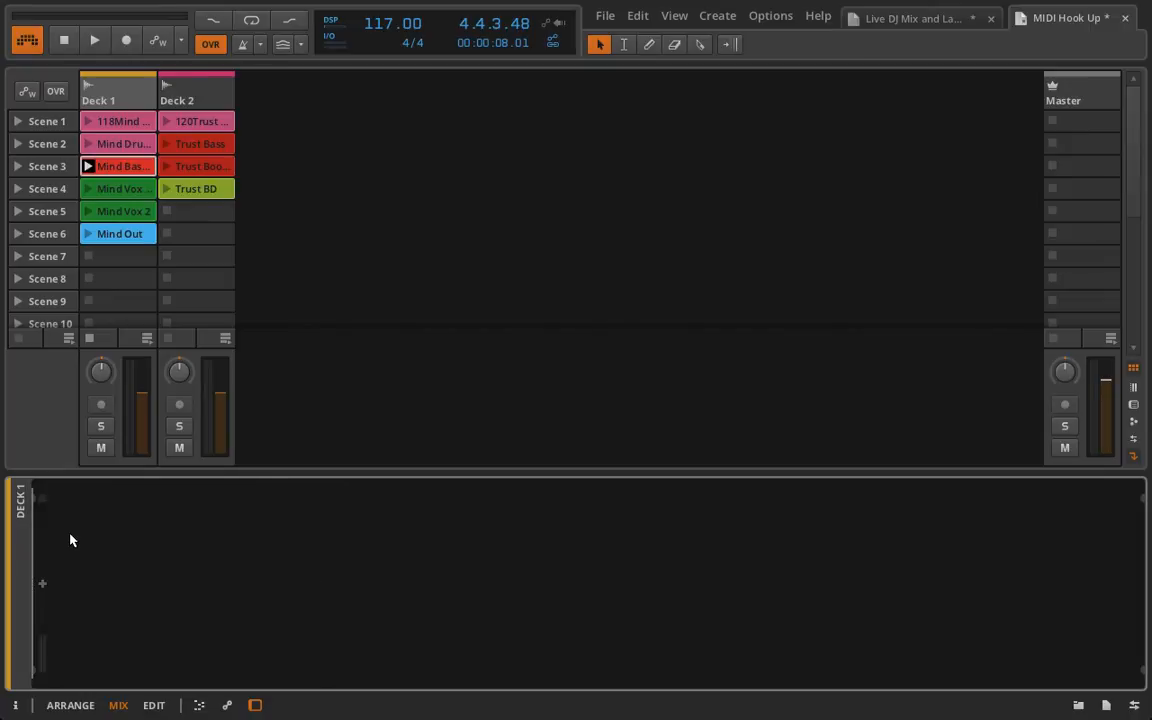
Add an FX Layer container to Deck 1 and insert an EQ-2 layer in it during playback
{"action": "left_click", "coordinate": [42, 587]}
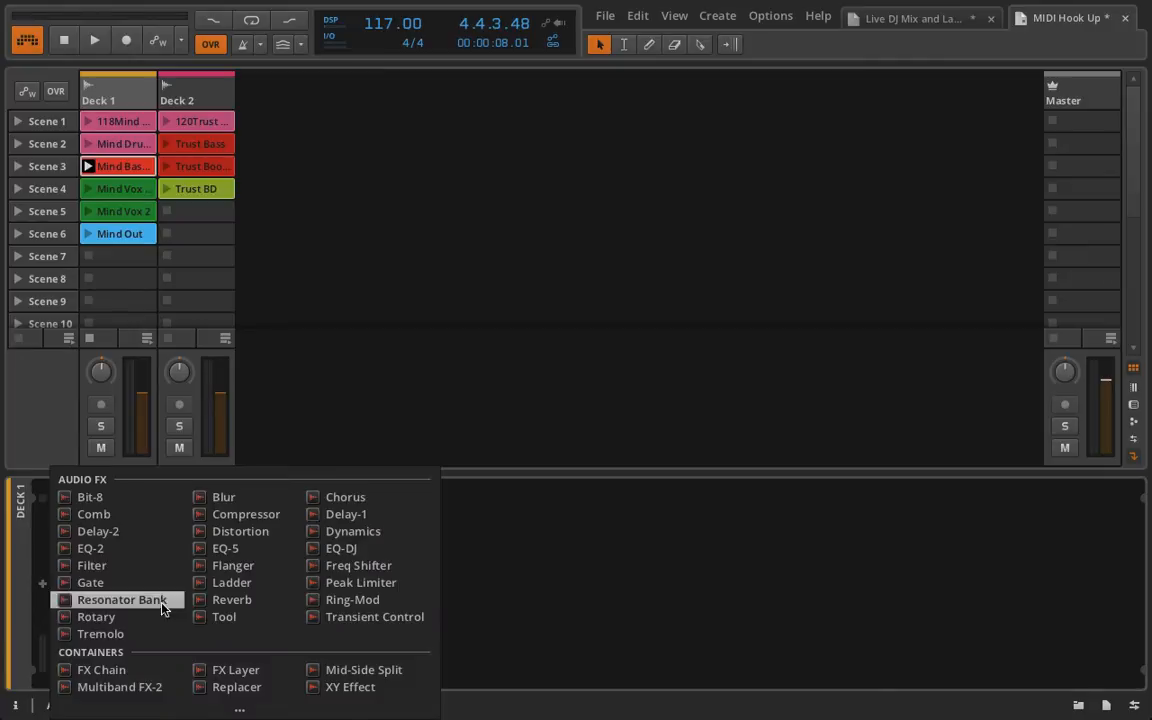
{"action": "left_click", "coordinate": [222, 672]}
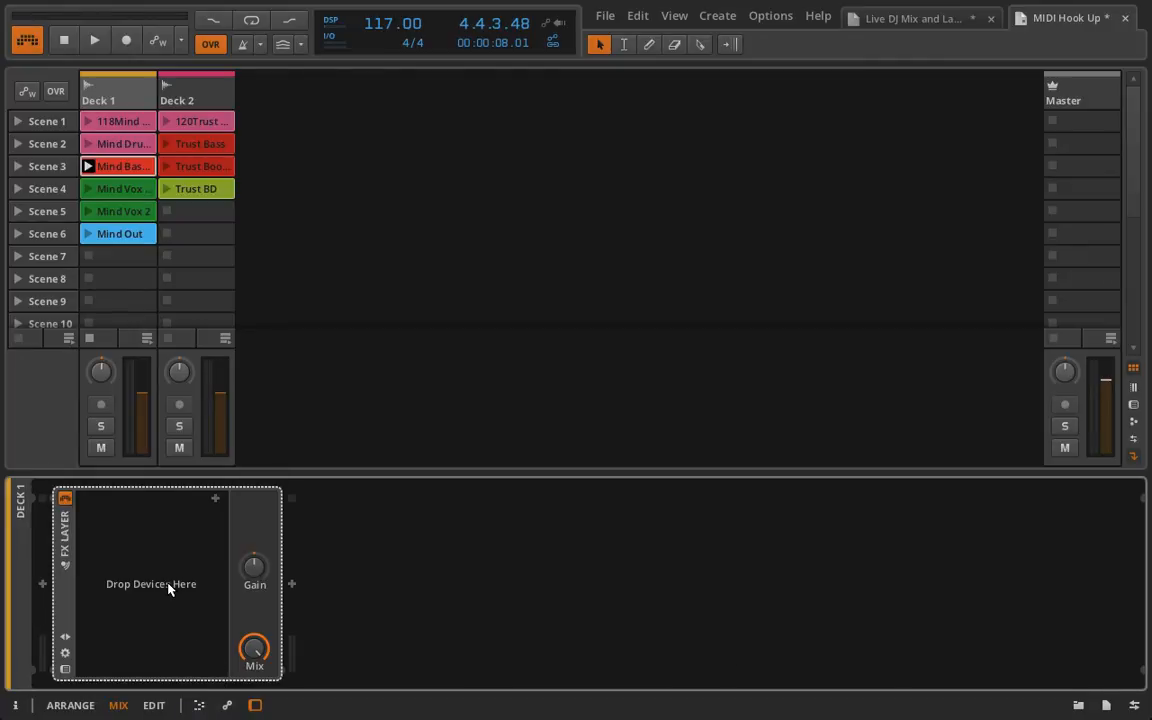
{"action": "key", "text": "space"}
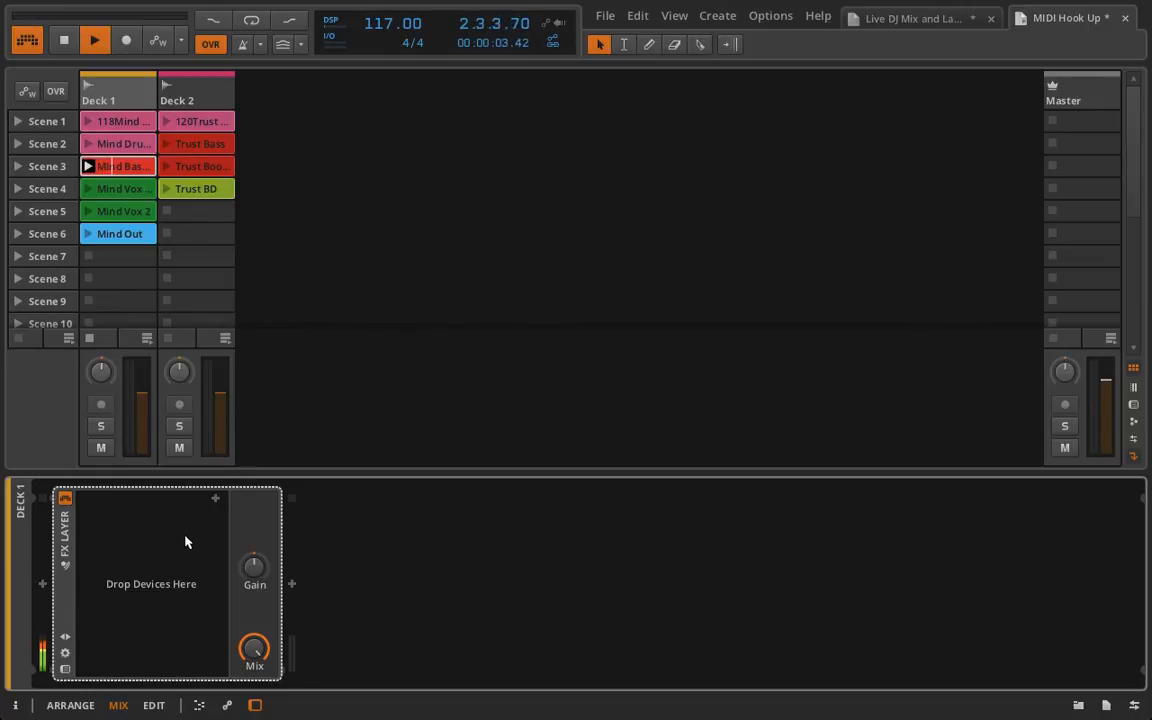
{"action": "left_click", "coordinate": [215, 498]}
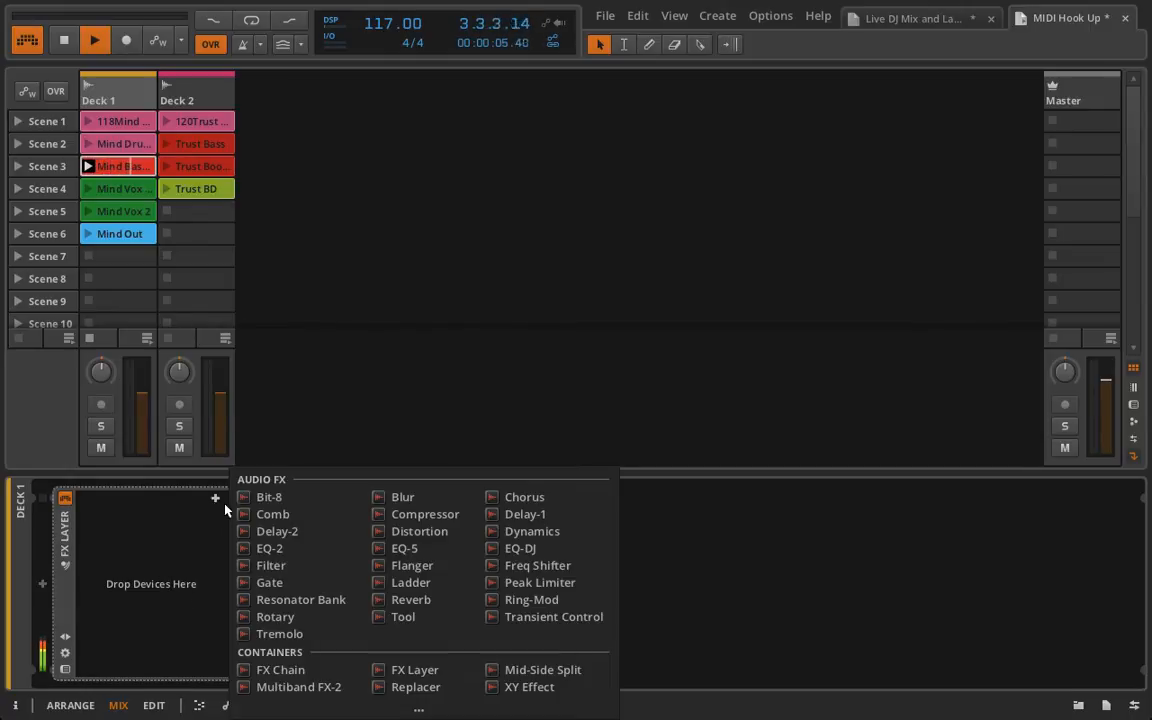
{"action": "left_click", "coordinate": [270, 548]}
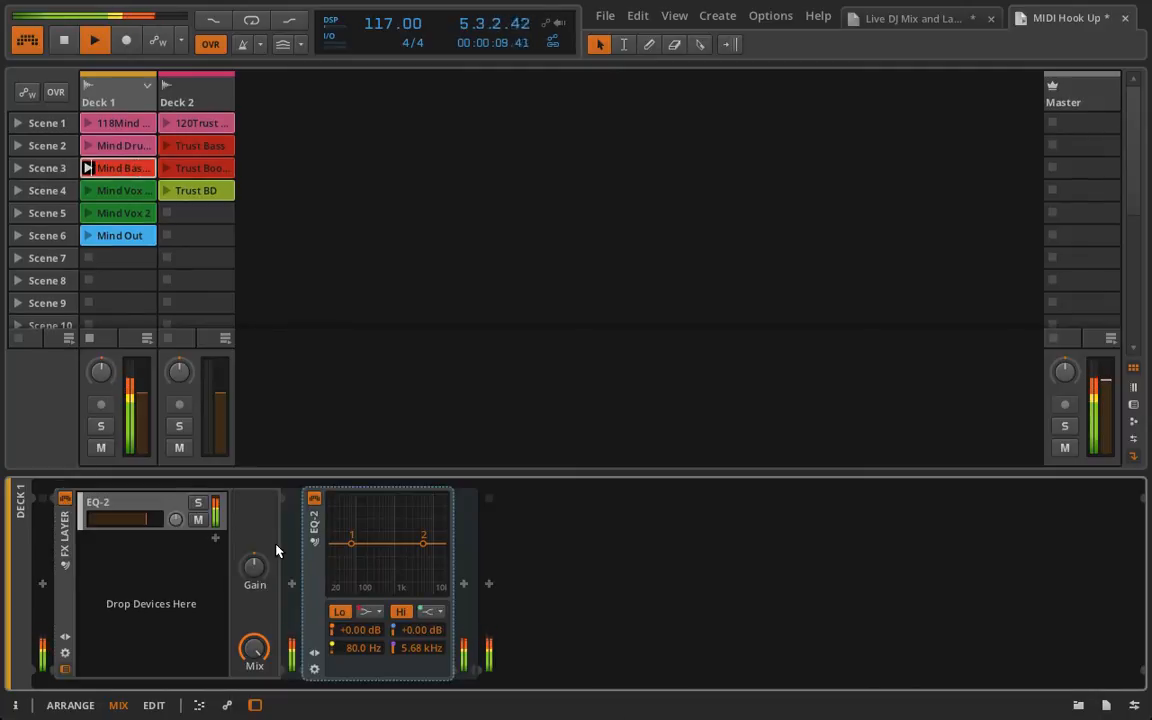
Restart playback and delete the EQ-2 device from inside the FX Layer, keeping the empty layer
{"action": "key", "text": "space"}
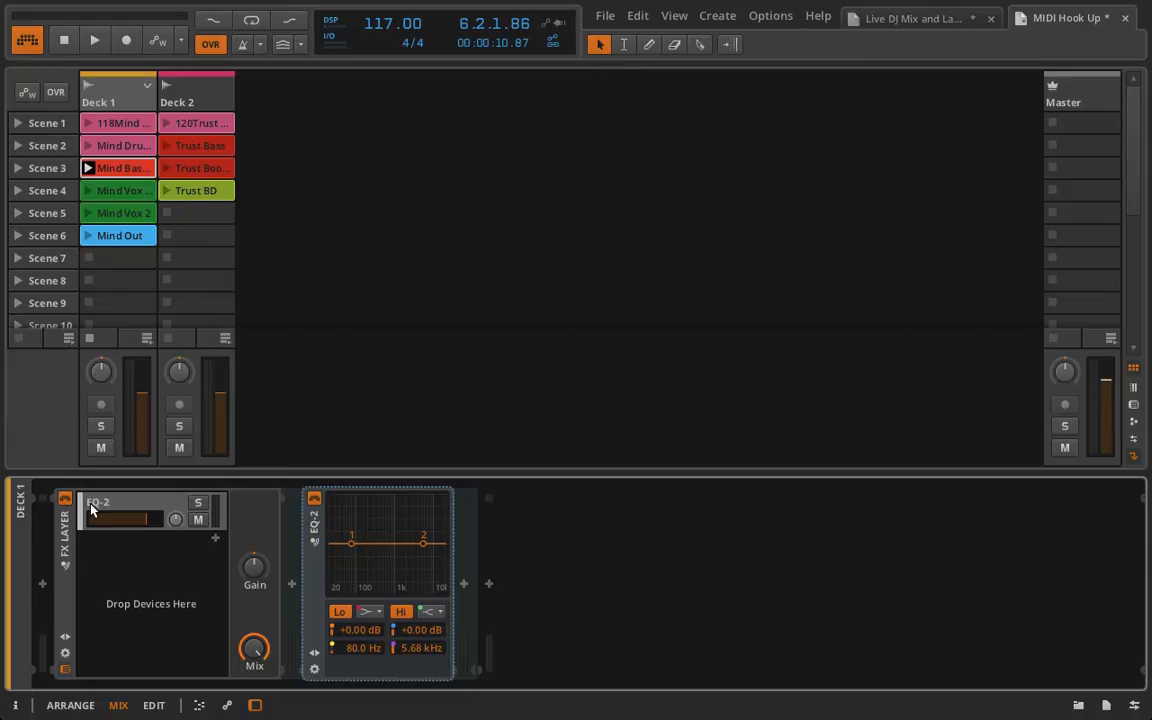
{"action": "key", "text": "space"}
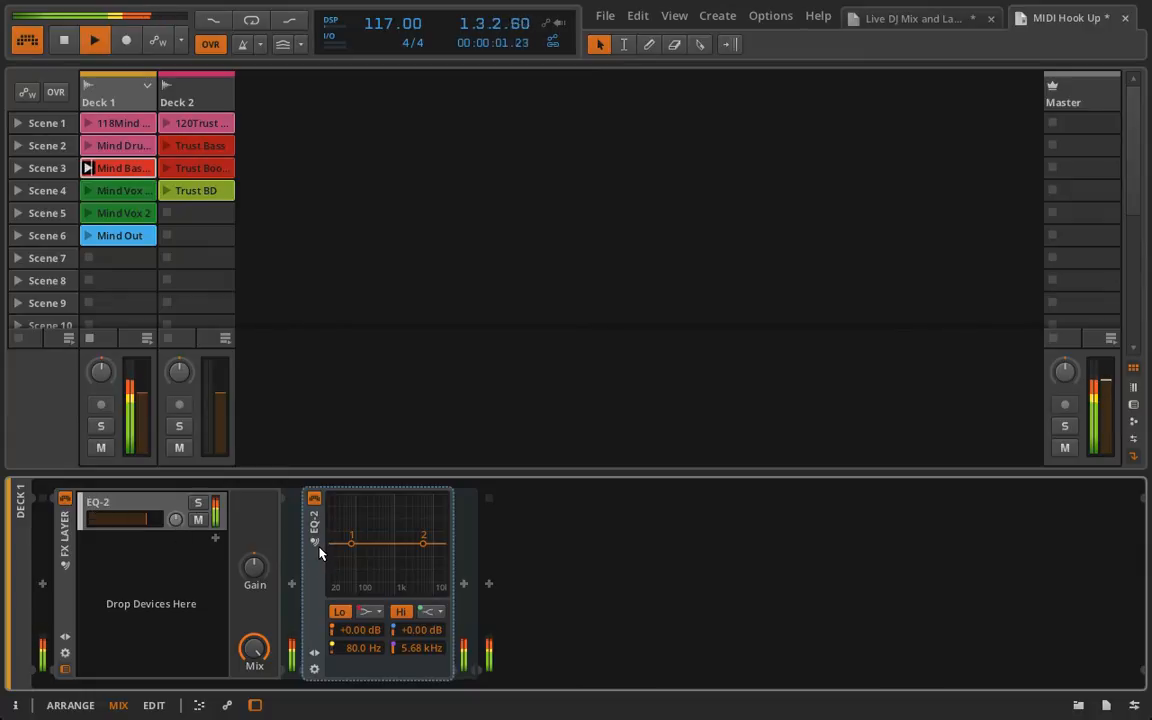
{"action": "key", "text": "Delete"}
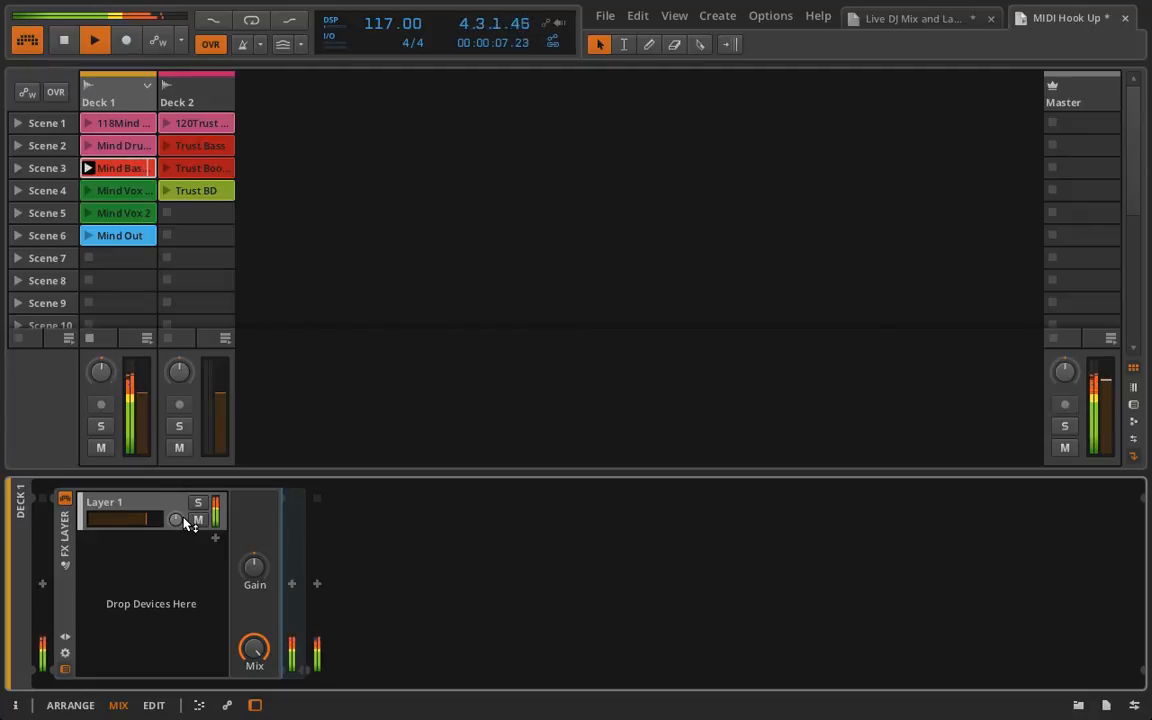
Toggle the FX Layer off and on twice to compare the Deck 1 sound with and without it
{"action": "left_click", "coordinate": [66, 499]}
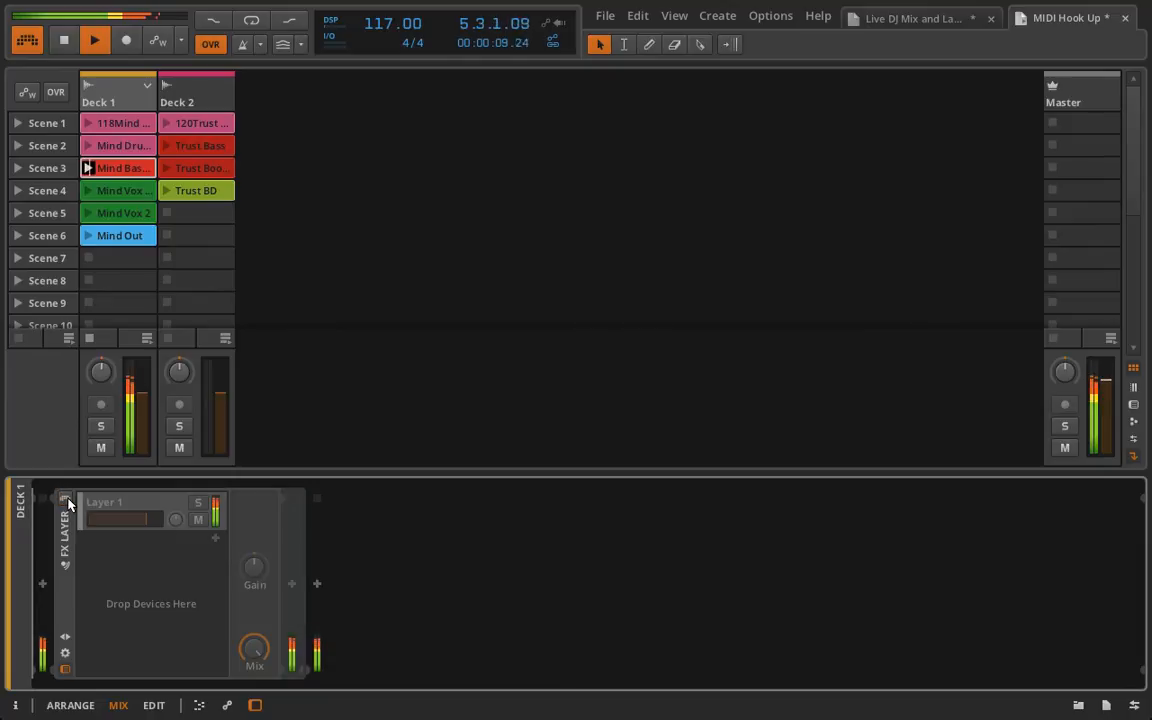
{"action": "left_click", "coordinate": [66, 499]}
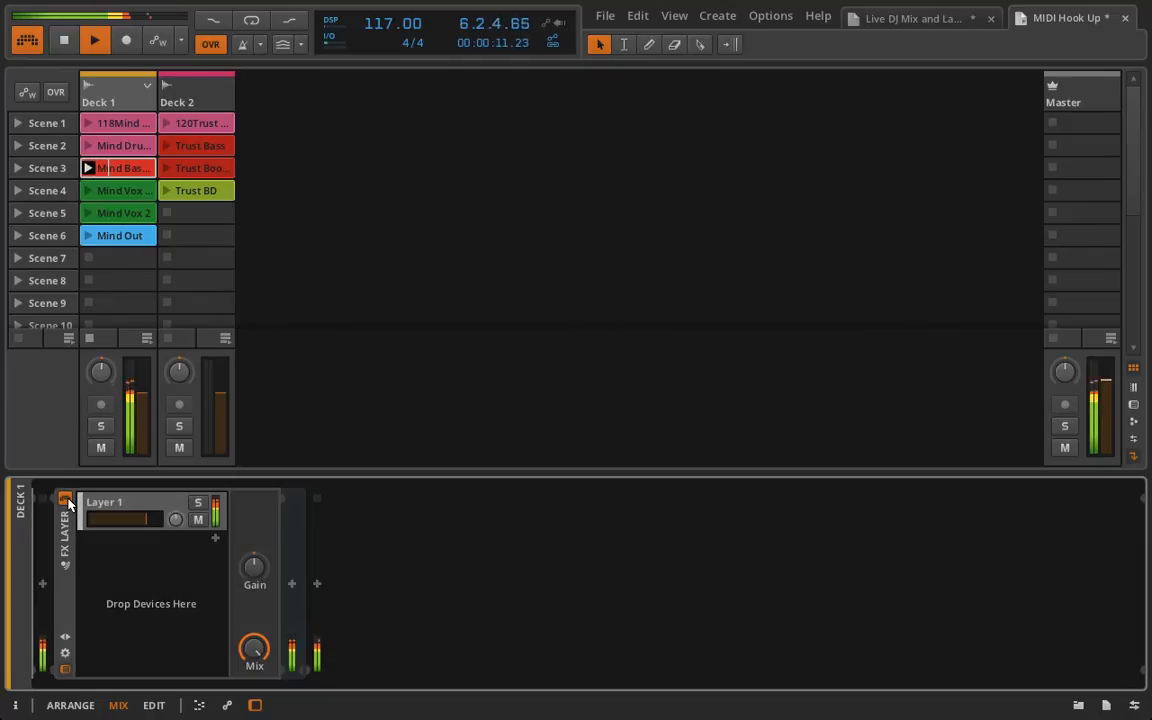
{"action": "left_click", "coordinate": [66, 499]}
{"action": "left_click", "coordinate": [66, 499]}
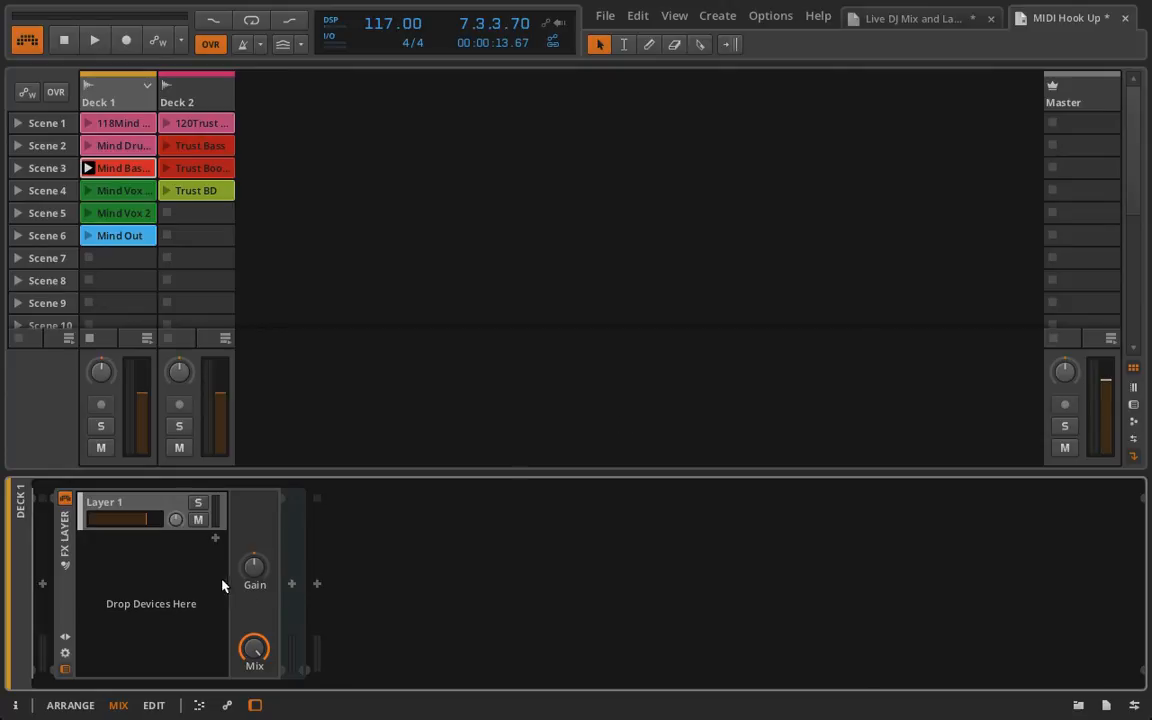
Show the FX Layer's macro controls and map the first macro to the Layer 1 volume, with its base level at minimum
{"action": "left_click", "coordinate": [63, 636]}
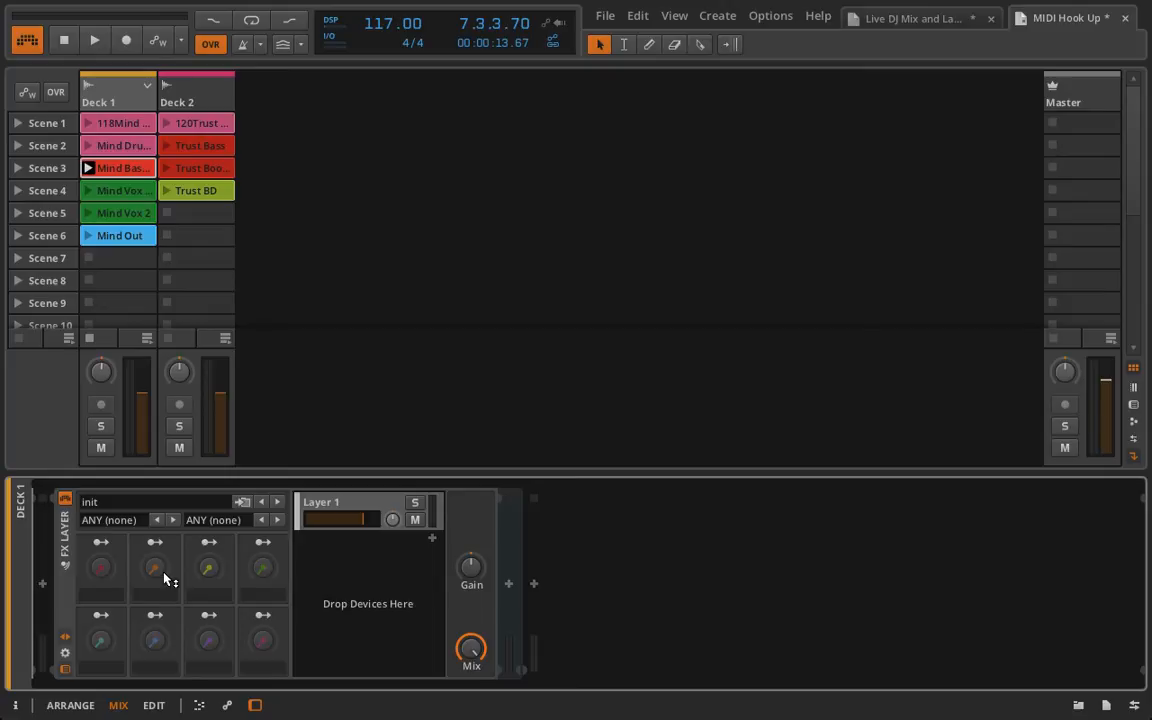
{"action": "left_click", "coordinate": [101, 542]}
{"action": "left_click_drag", "start_coordinate": [368, 520], "coordinate": [307, 520]}
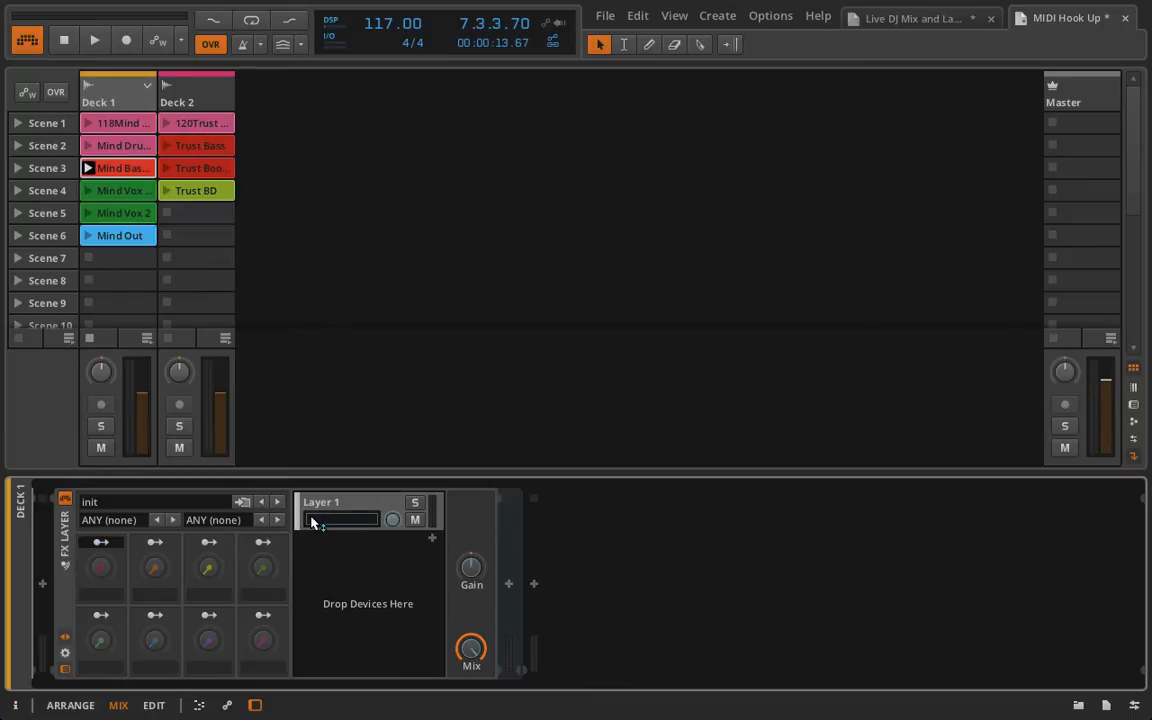
{"action": "left_click_drag", "start_coordinate": [313, 522], "coordinate": [378, 522]}
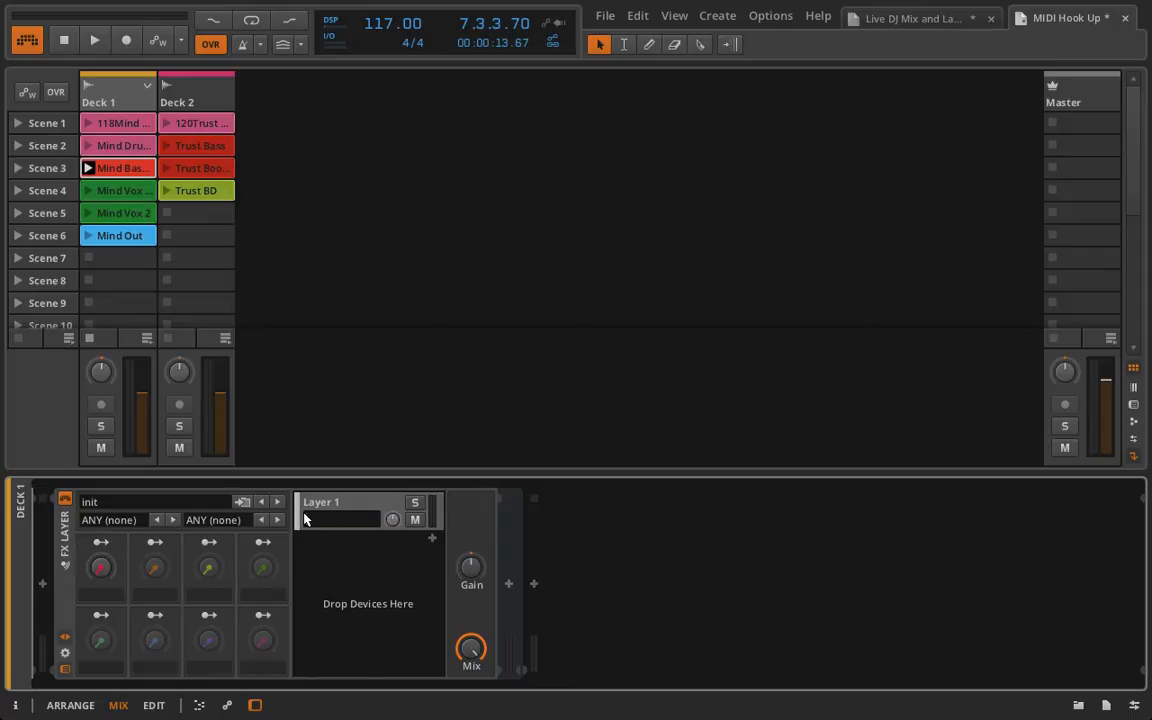
Start playback and turn the first FX Layer macro up to its maximum to raise the Layer 1 volume
{"action": "key", "text": "space"}
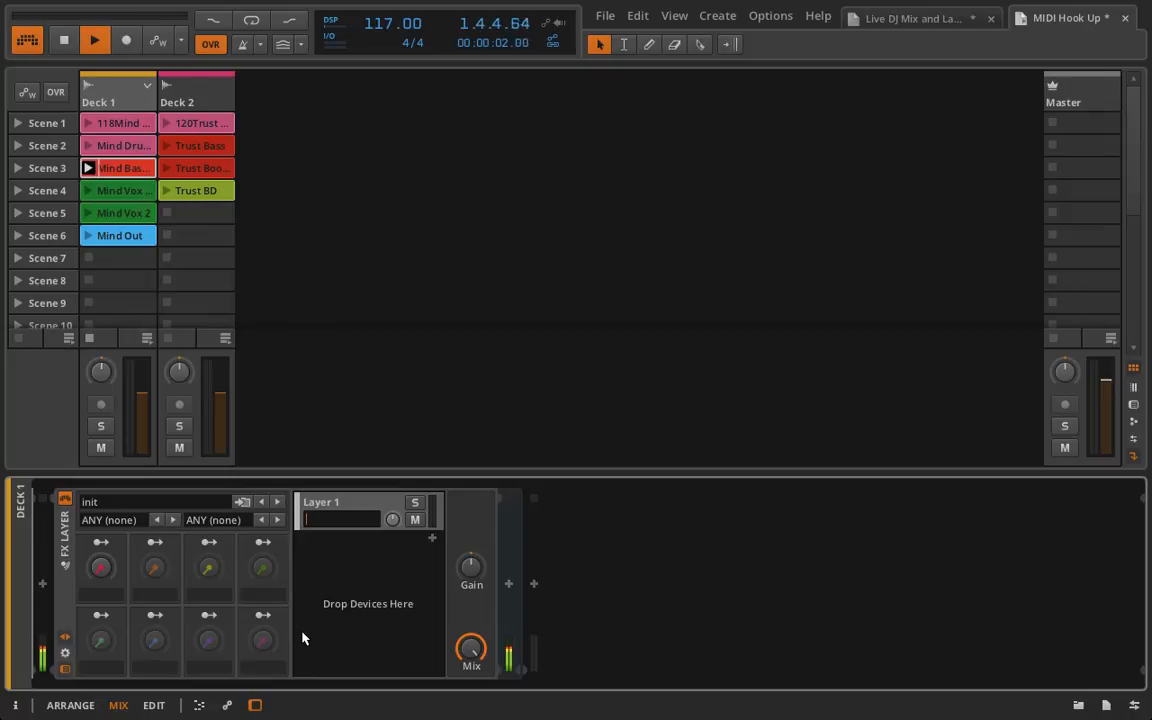
{"action": "left_click_drag", "start_coordinate": [103, 574], "coordinate": [103, 430]}
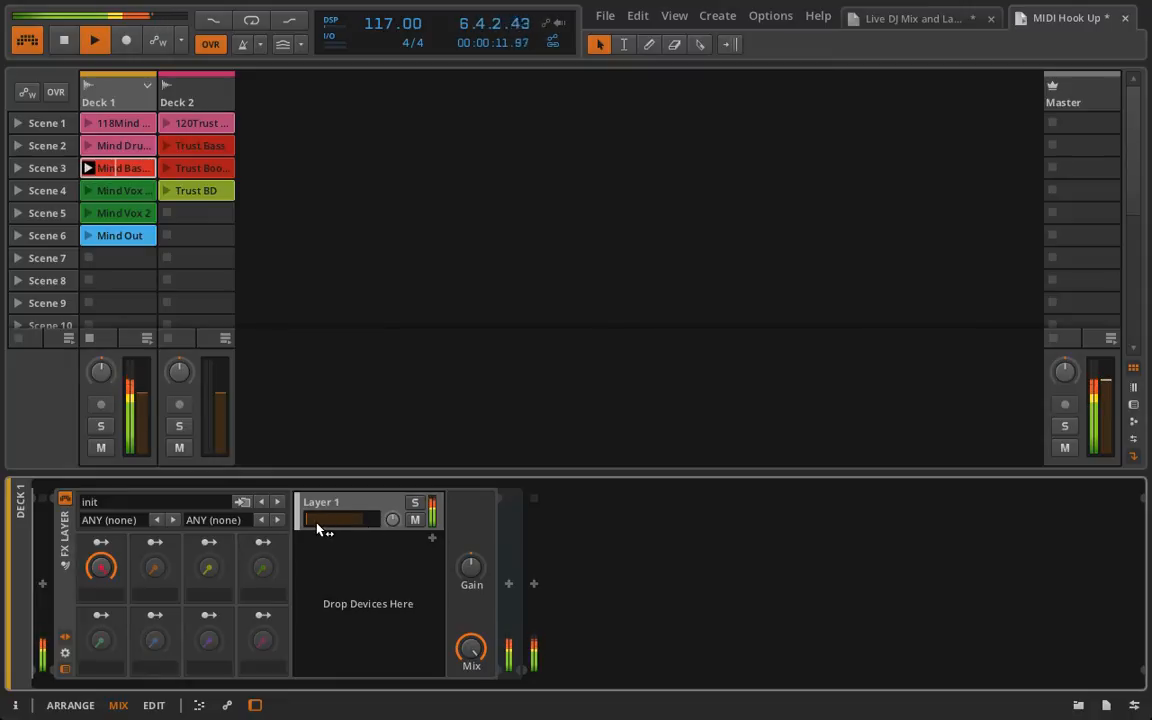
Check the Peak Limiter on the Master track and mute Layer 1 in the Deck 1 FX Layer
{"action": "left_click", "coordinate": [1098, 82]}
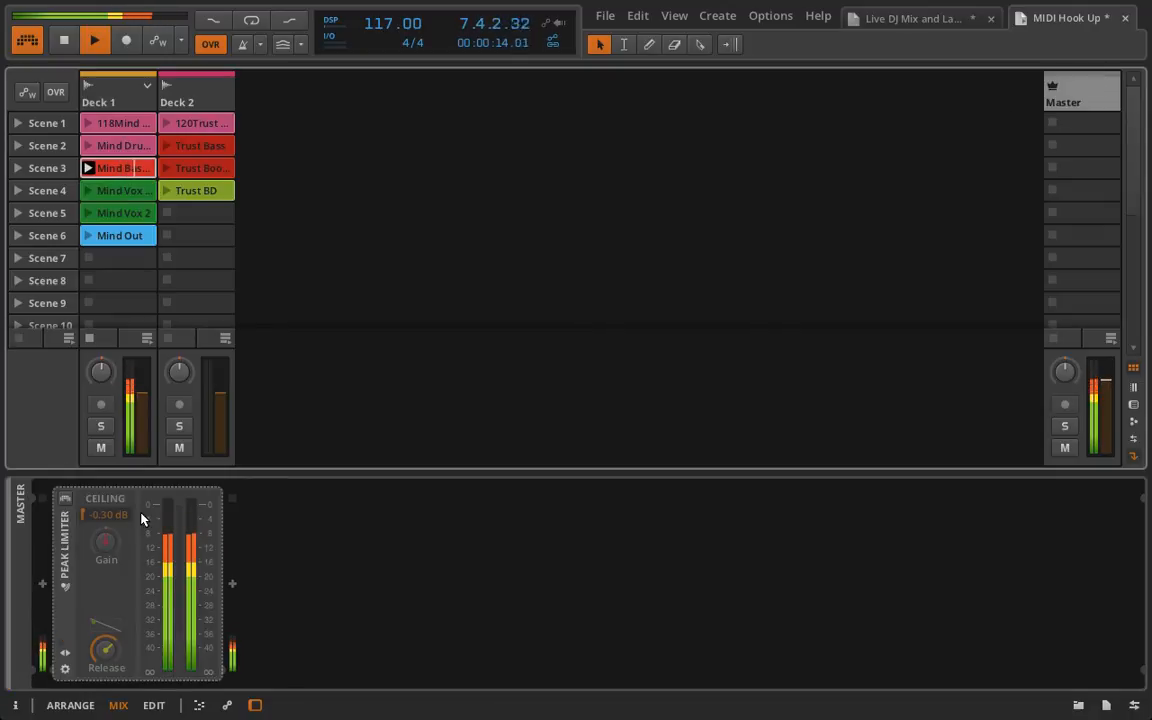
{"action": "left_click", "coordinate": [98, 105]}
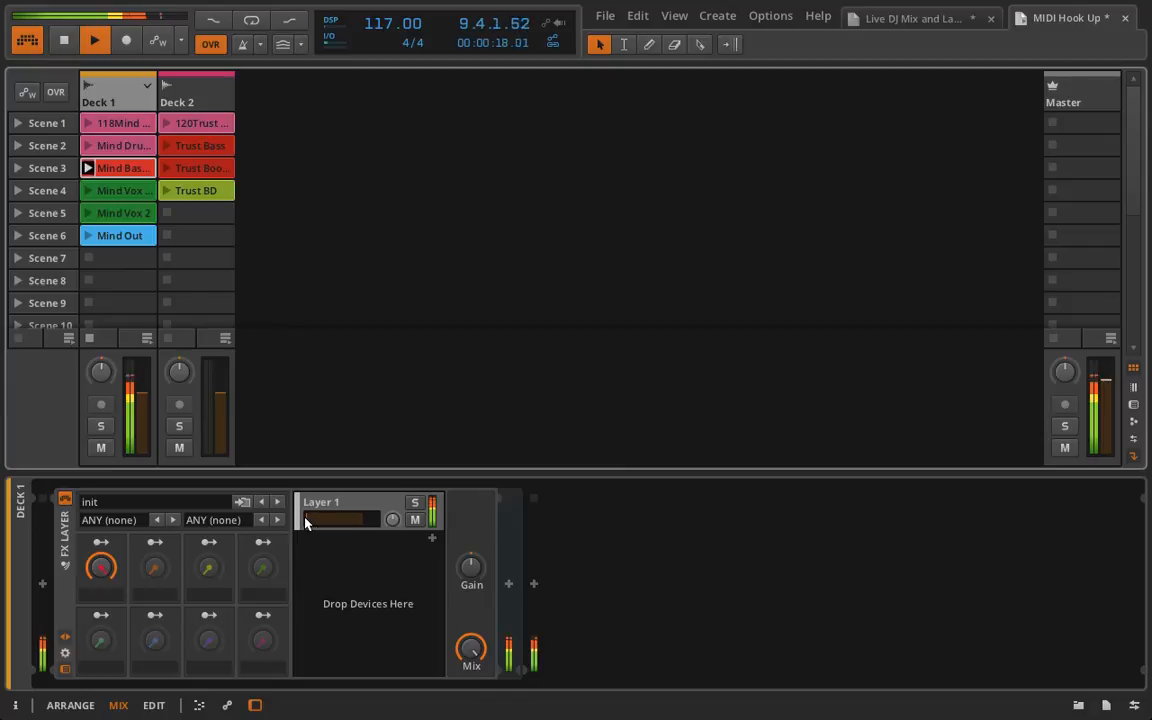
{"action": "left_click", "coordinate": [416, 520]}
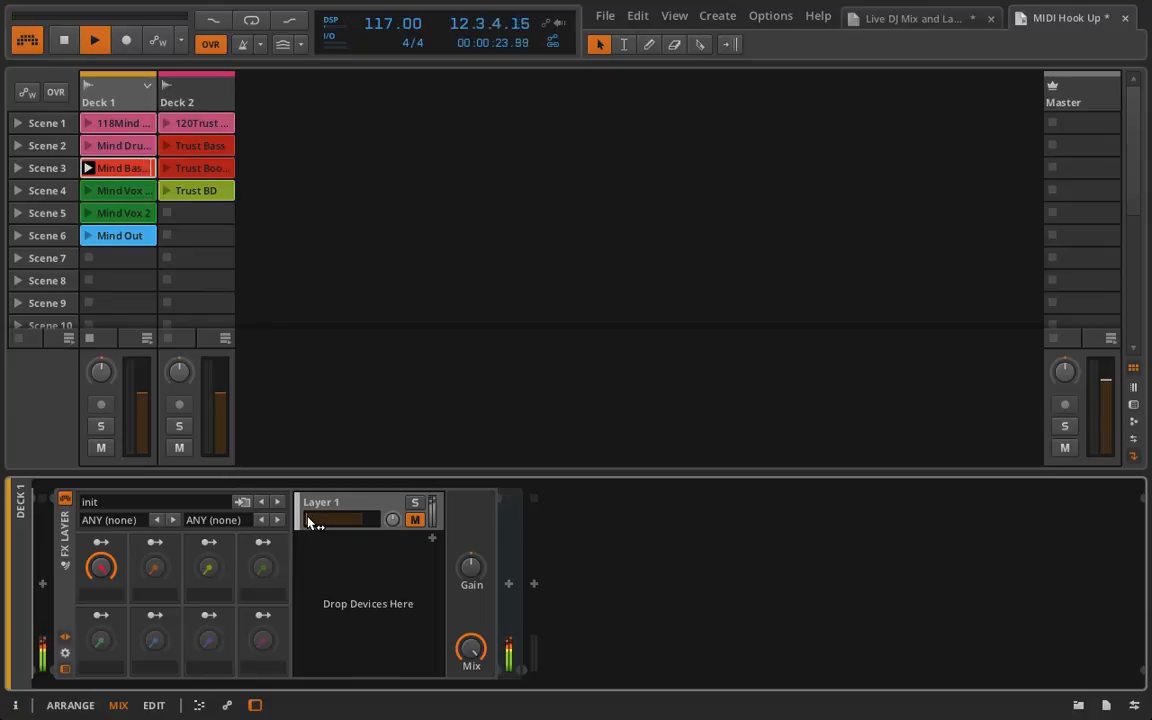
Unmute Layer 1 in the Deck 1 FX Layer and raise its base volume to about three quarters of its range
{"action": "left_click", "coordinate": [414, 523]}
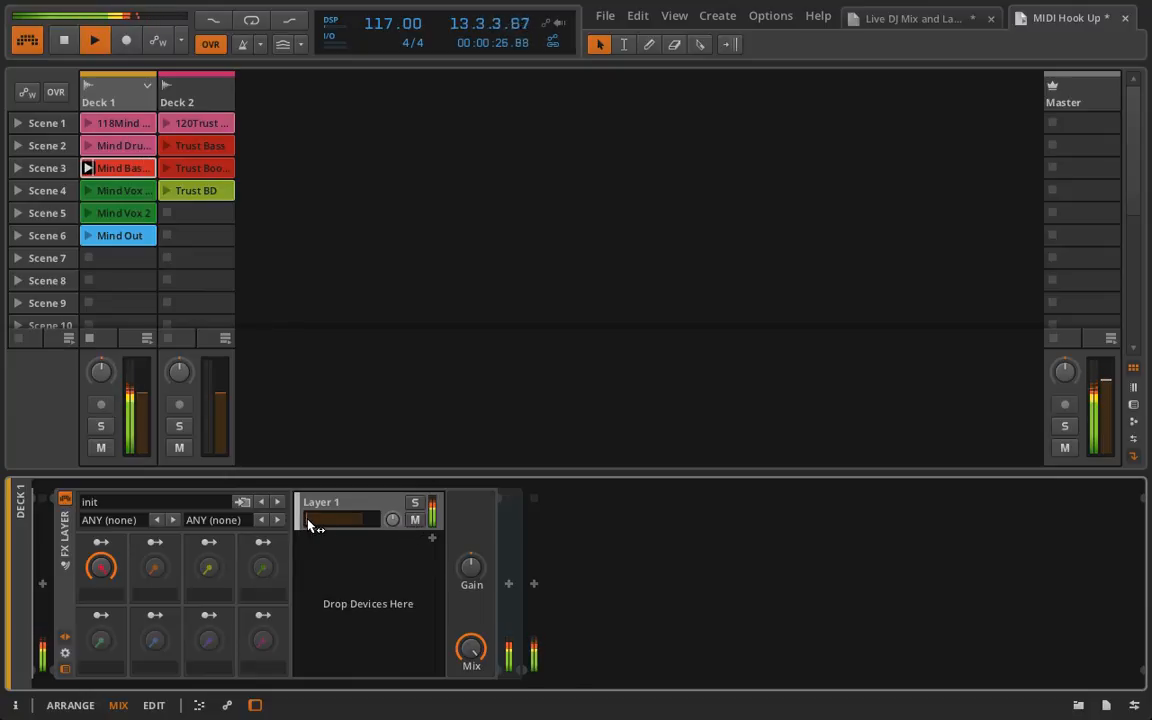
{"action": "left_click_drag", "start_coordinate": [310, 521], "coordinate": [366, 521]}
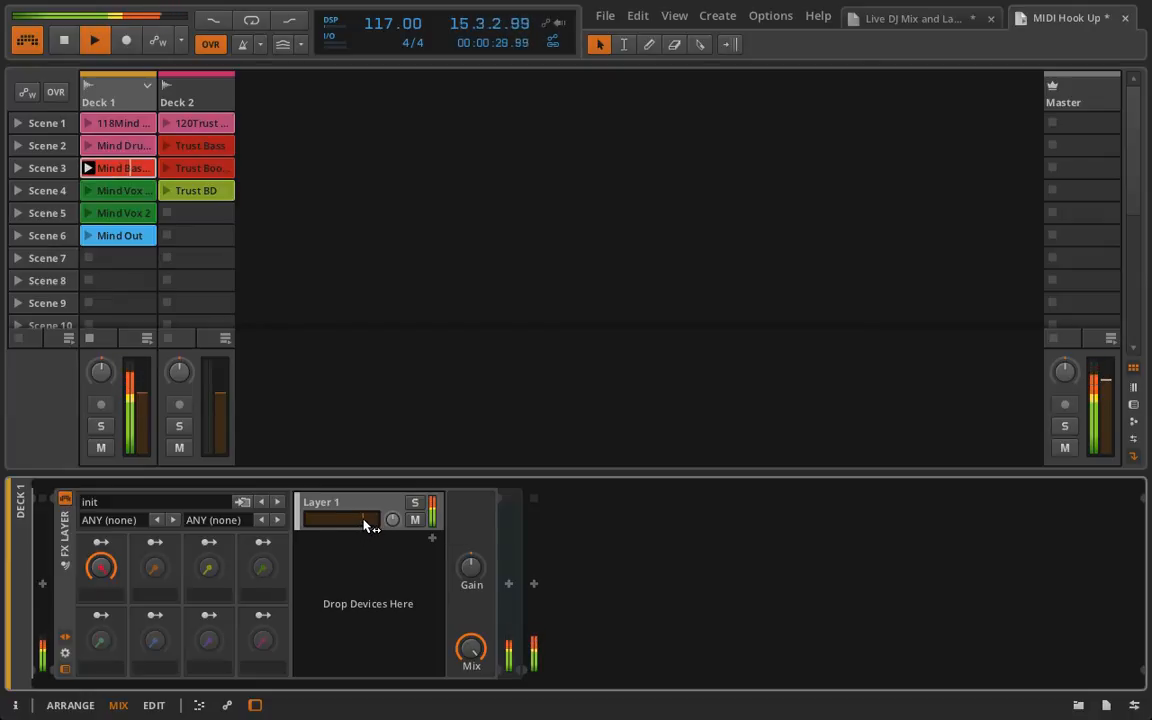
{"action": "mouse_move", "coordinate": [366, 521]}
{"action": "left_mouse_down"}
{"action": "mouse_move", "coordinate": [306, 521]}
{"action": "mouse_move", "coordinate": [364, 528]}
{"action": "left_mouse_up"}
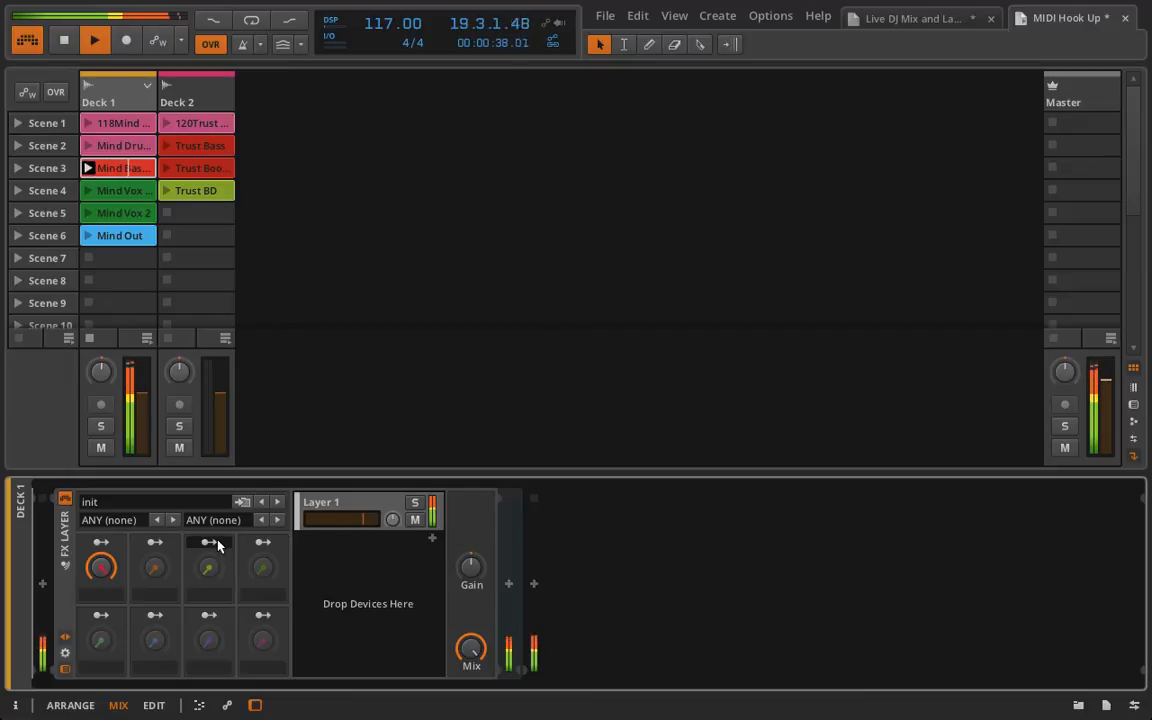
Turn the first Deck 1 FX Layer macro and the Layer 1 base volume down to minimum, with playback stopped
{"action": "left_click_drag", "start_coordinate": [103, 570], "coordinate": [103, 680]}
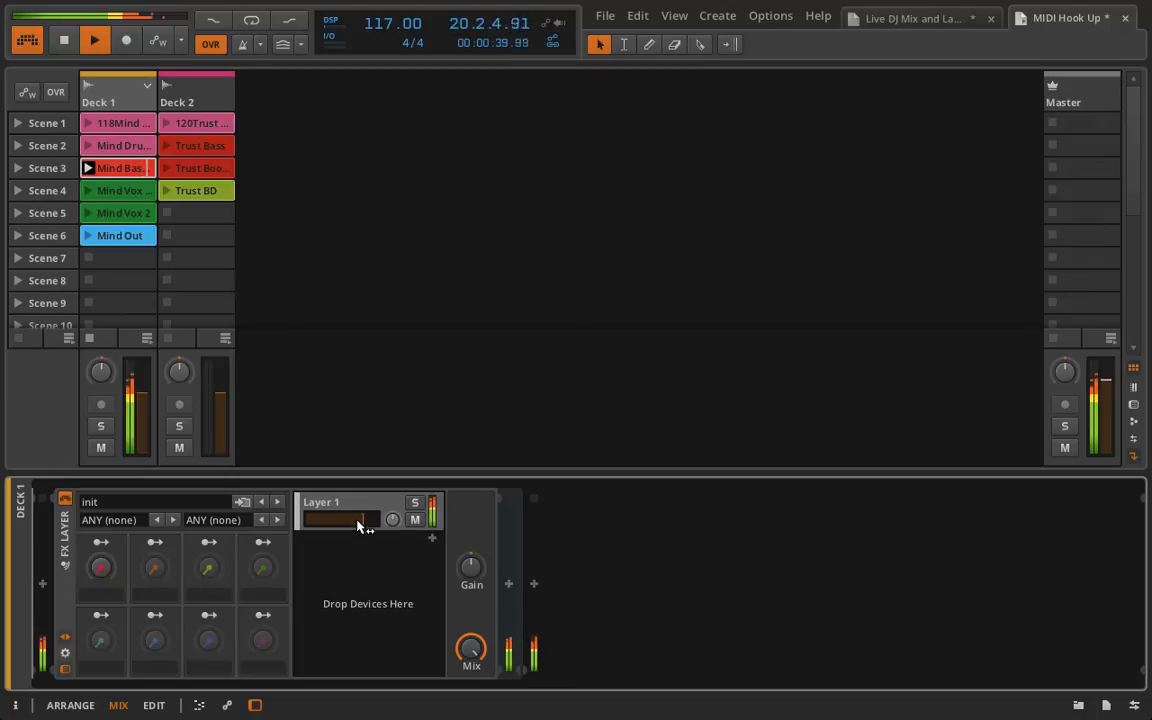
{"action": "left_click_drag", "start_coordinate": [360, 525], "coordinate": [299, 543]}
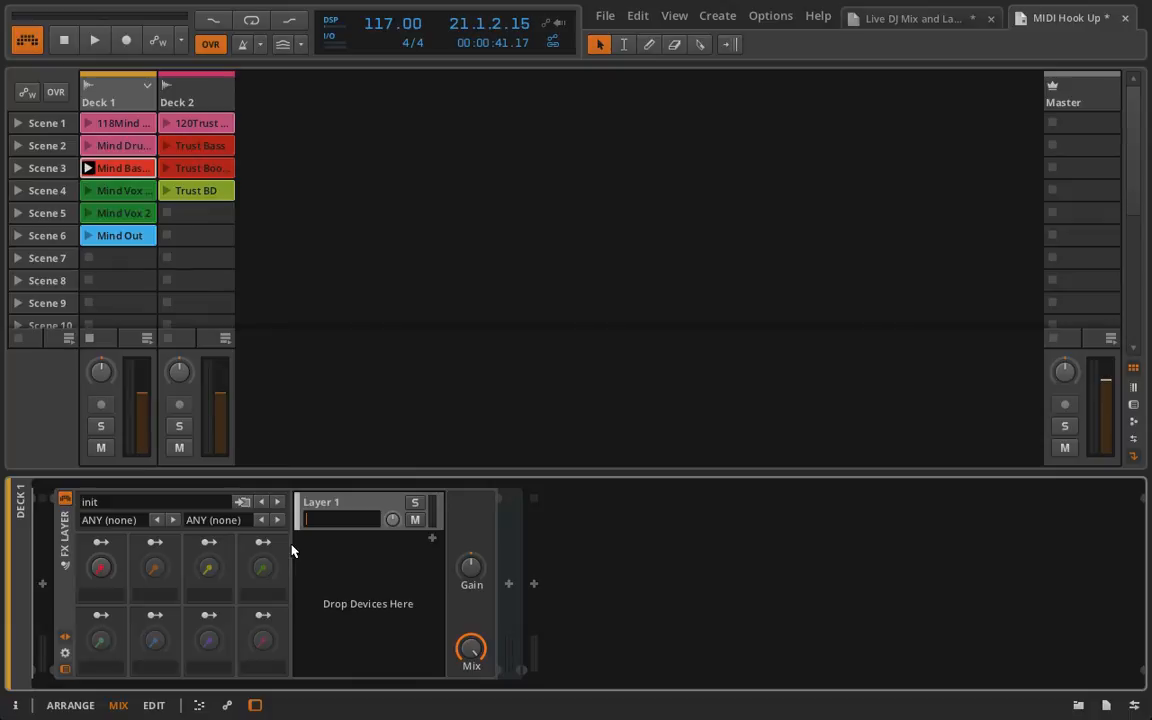
Learn a MIDI controller assignment for Deck 1's Macro 1 and test its Layer 1 volume control during playback
{"action": "right_click", "coordinate": [101, 568]}
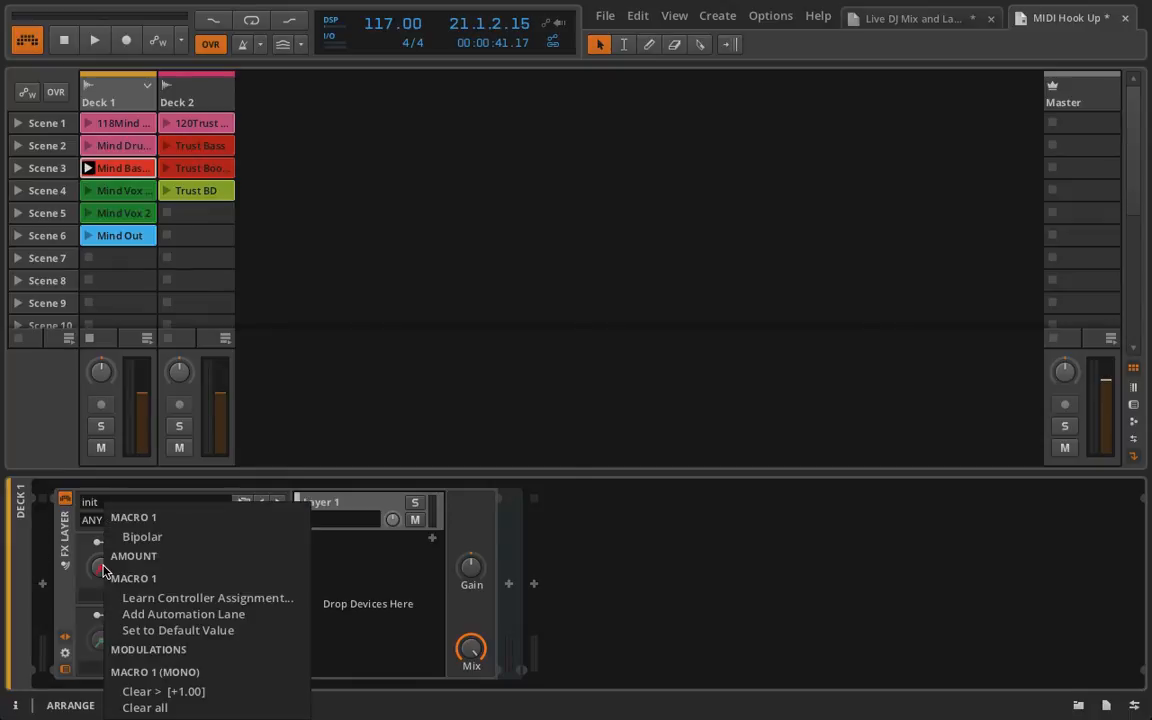
{"action": "left_click", "coordinate": [160, 599]}
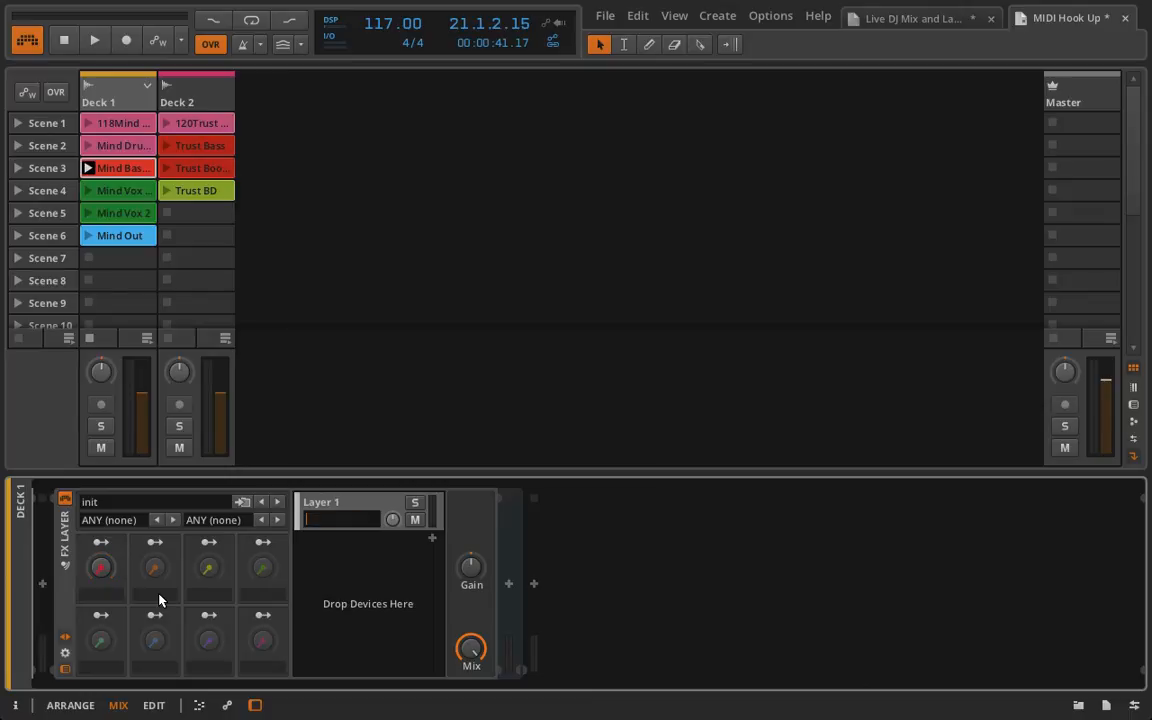
{"action": "key", "text": "space"}
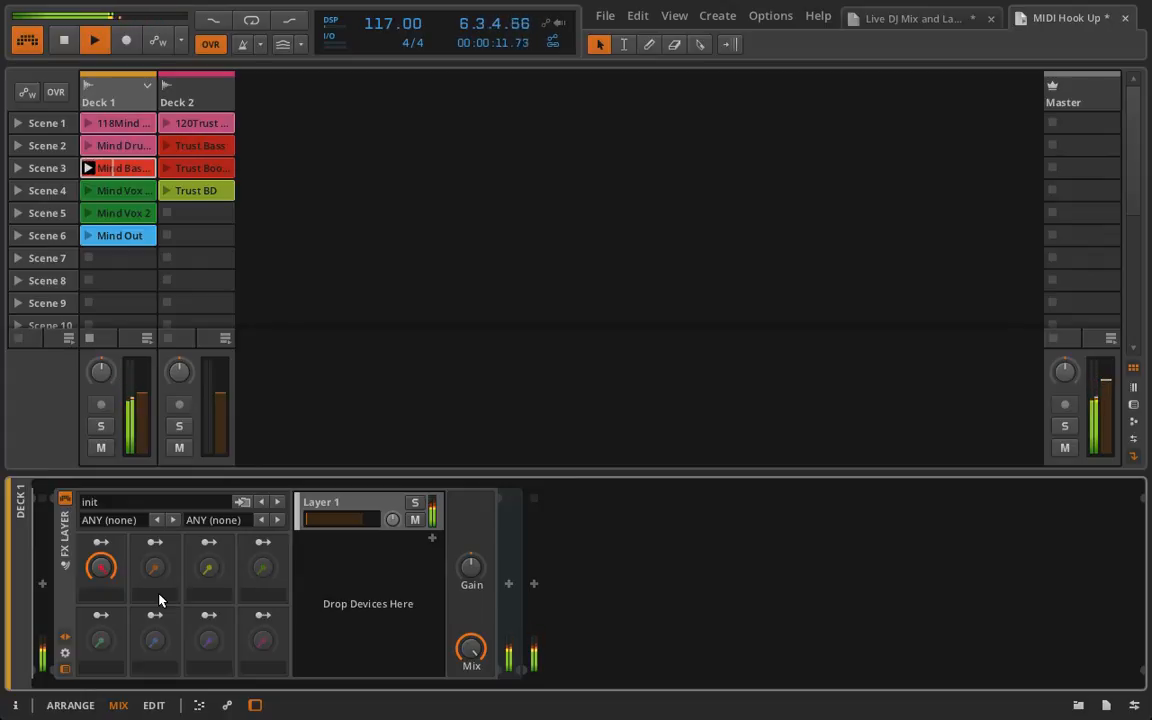
{"action": "key", "text": "space"}
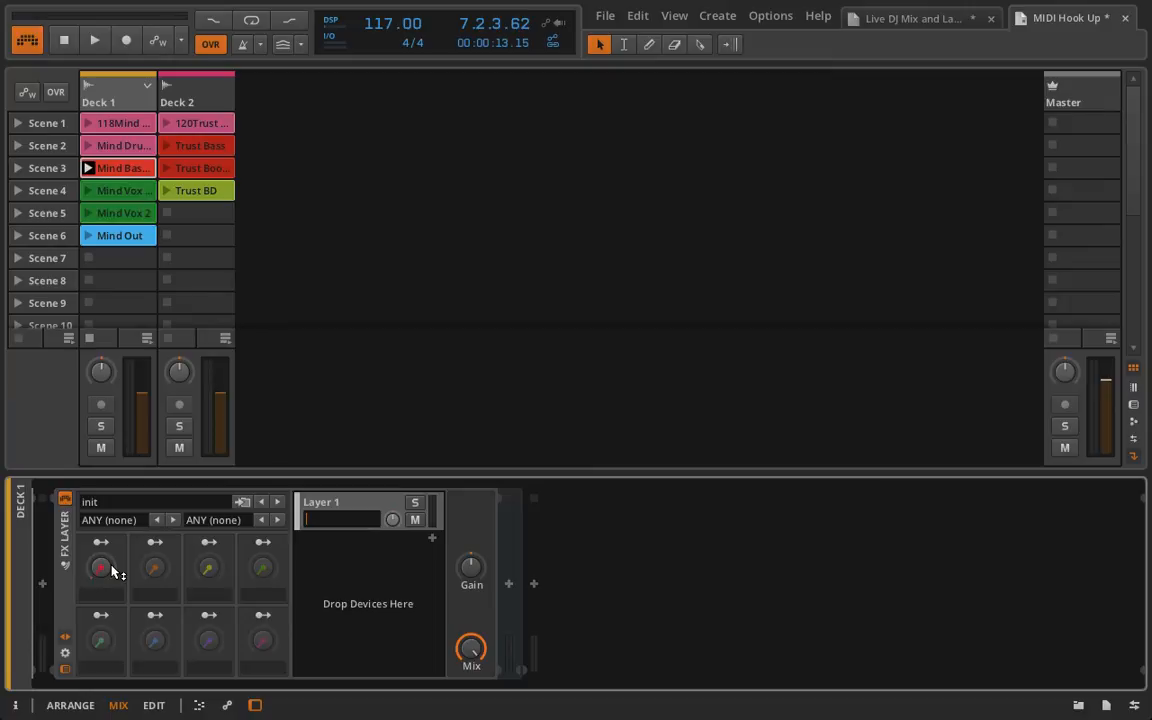
Learn a controller assignment for Macro 2 of the Deck 1 FX Layer and relearn the one for Macro 1
{"action": "right_click", "coordinate": [155, 569]}
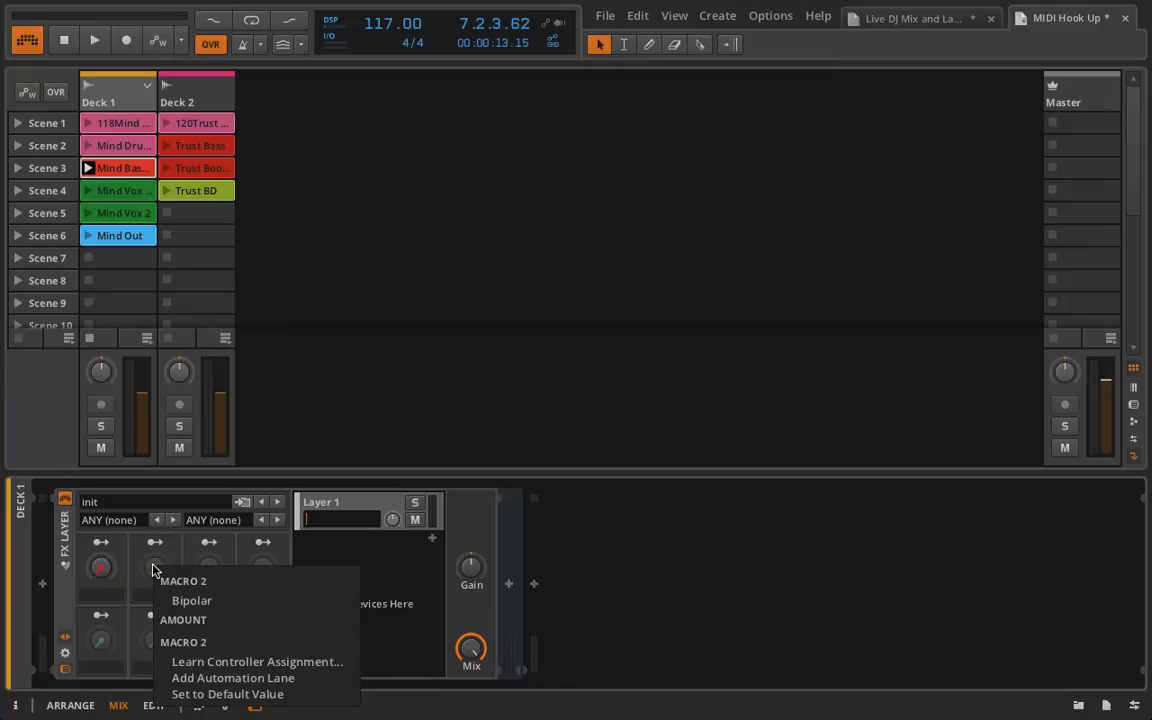
{"action": "left_click", "coordinate": [213, 662]}
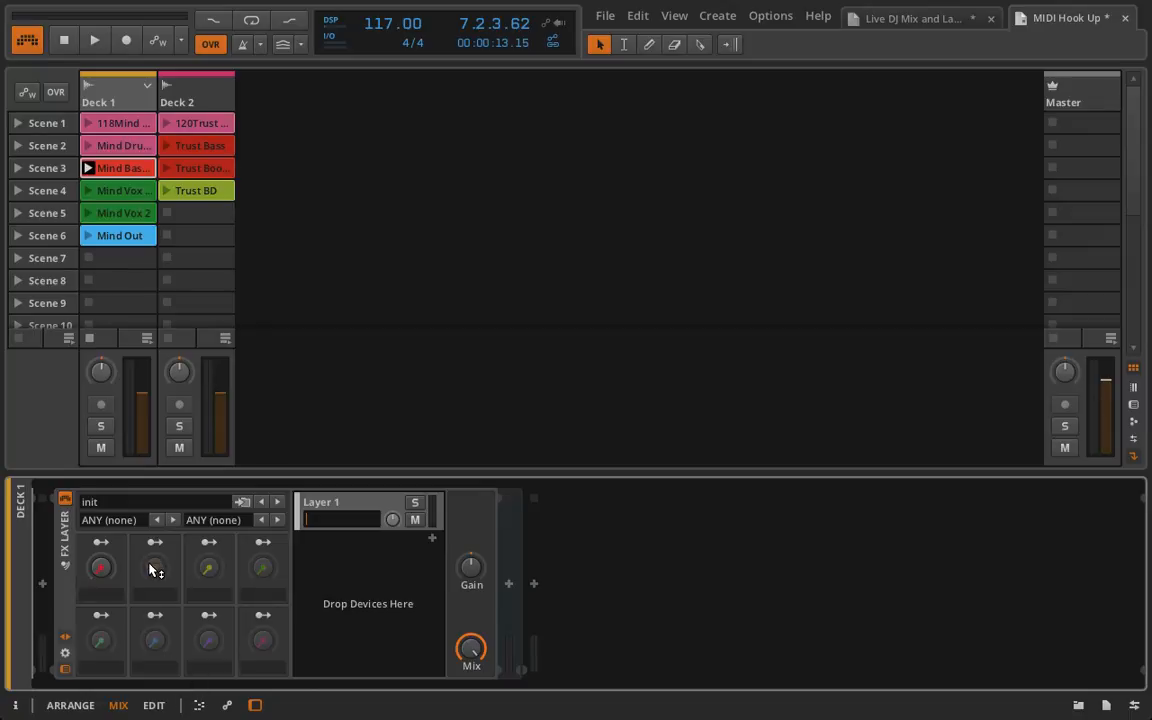
{"action": "right_click", "coordinate": [101, 568]}
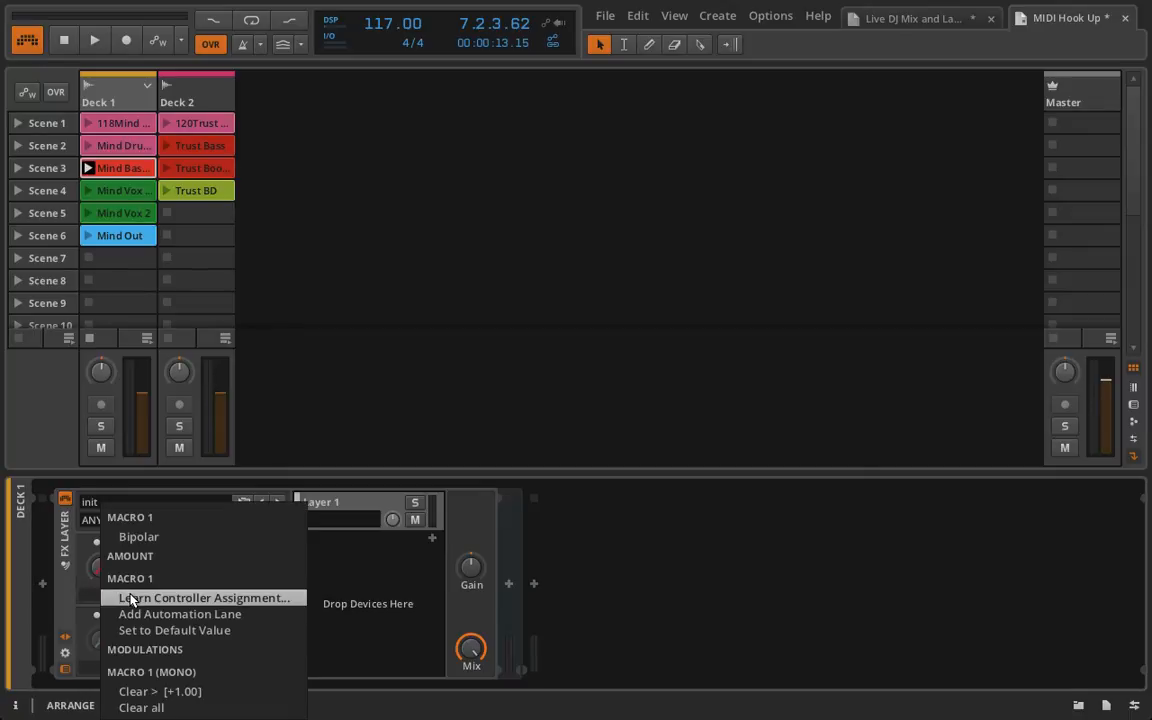
{"action": "left_click", "coordinate": [131, 598]}
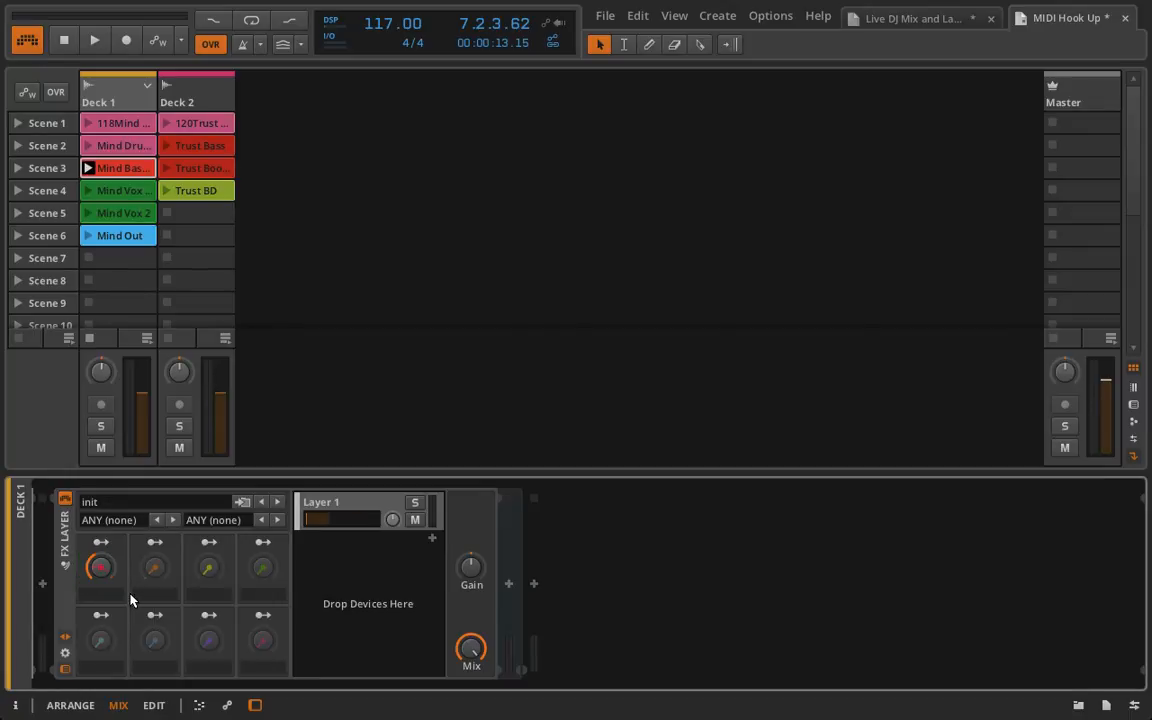
Replace the EQ DJ on Deck 2 with a copy of Deck 1's FX Layer, and check Deck 1's macro
{"action": "left_click", "coordinate": [67, 571]}
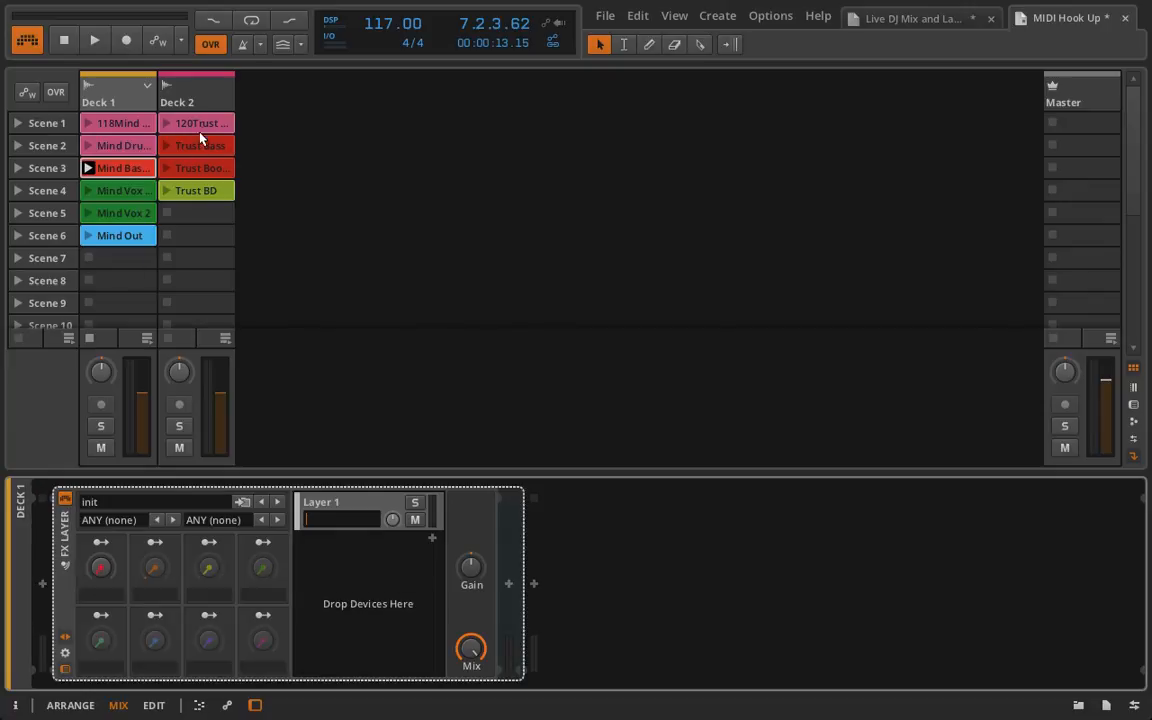
{"action": "left_click", "coordinate": [190, 99]}
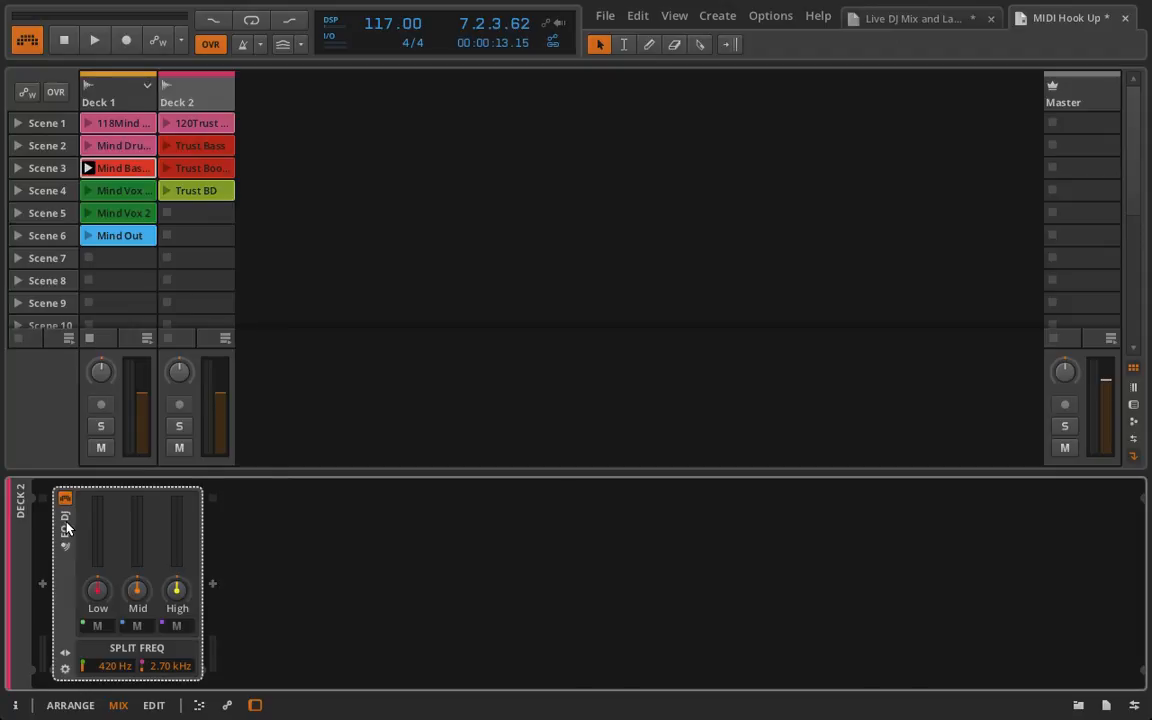
{"action": "key", "text": "Delete"}
{"action": "key", "text": "ctrl+v"}
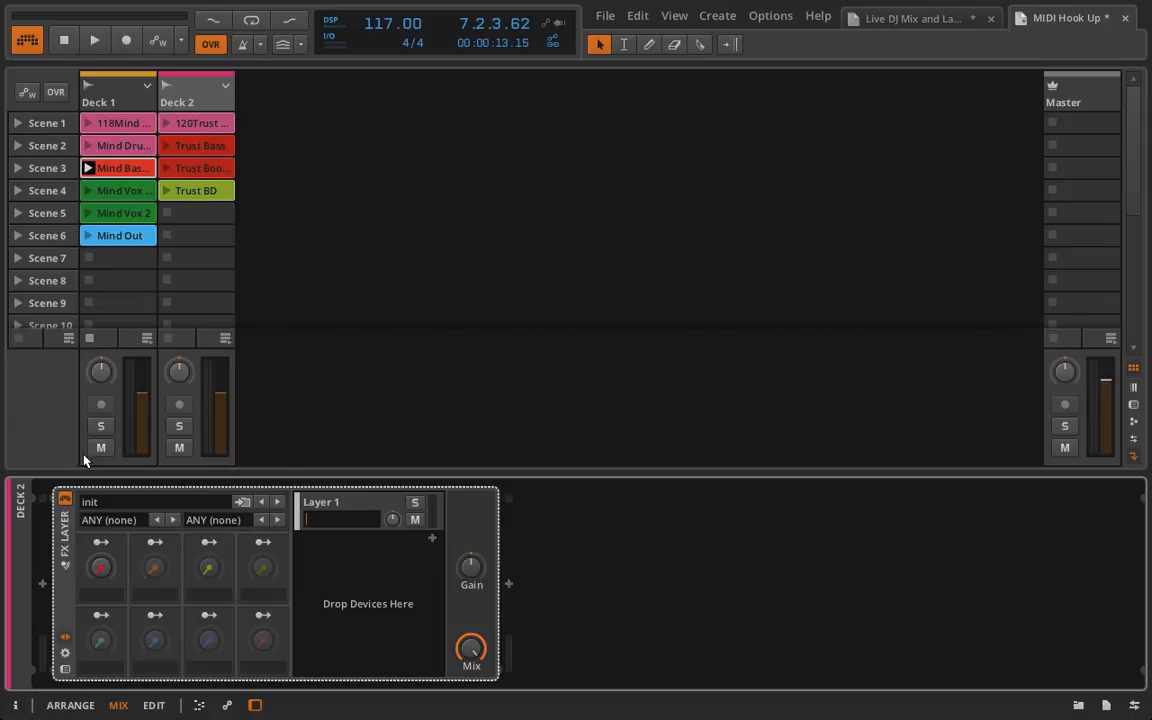
{"action": "left_click", "coordinate": [116, 102]}
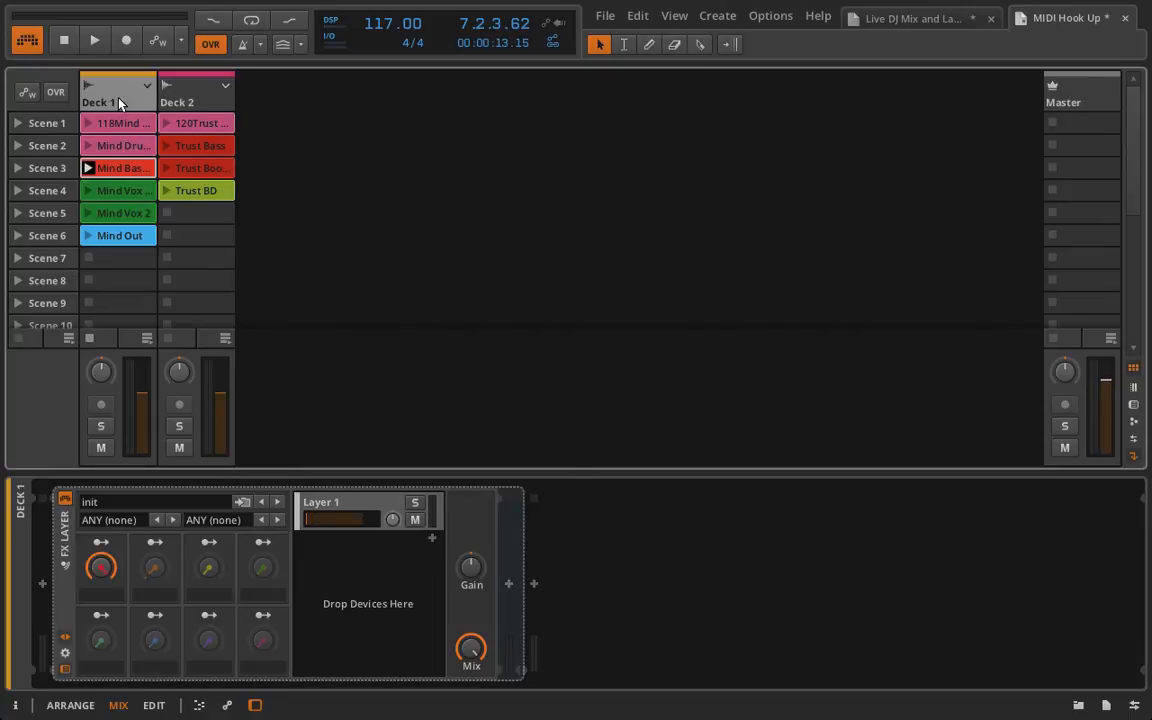
On Deck 2, clear Macro 1's +1.00 modulation, raise the Layer 1 base volume, and map Macro 1 to it inversely at -1.26
{"action": "left_click", "coordinate": [190, 97]}
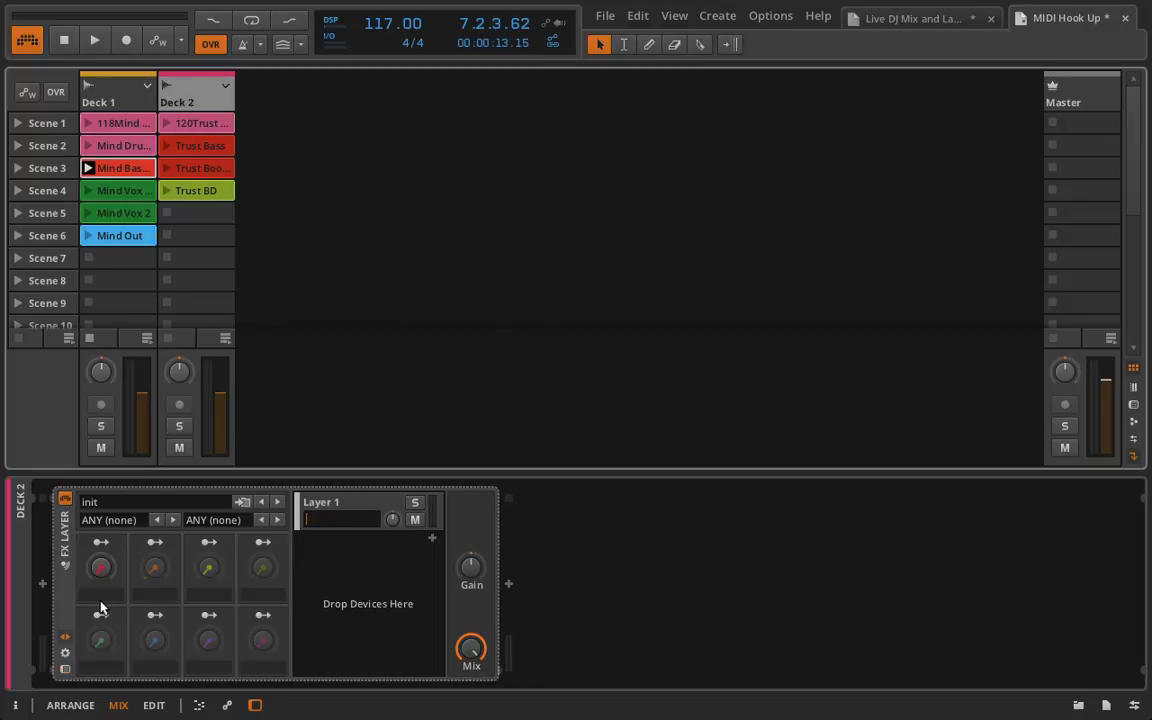
{"action": "right_click", "coordinate": [100, 568]}
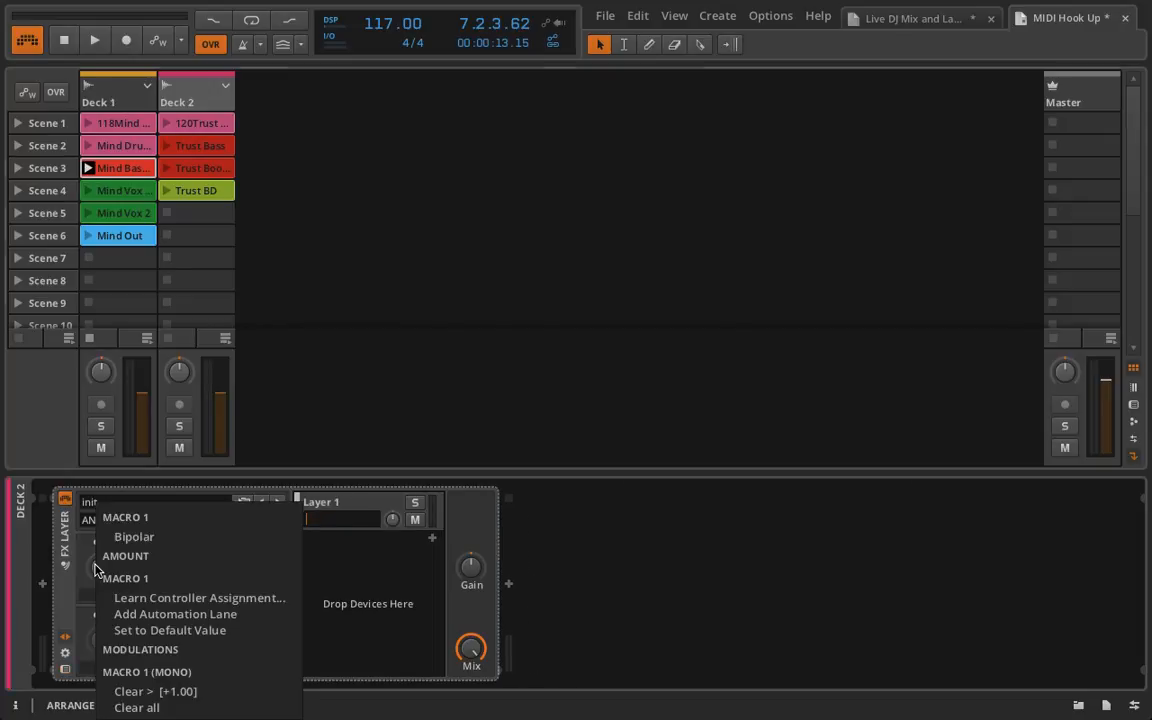
{"action": "left_click", "coordinate": [151, 686]}
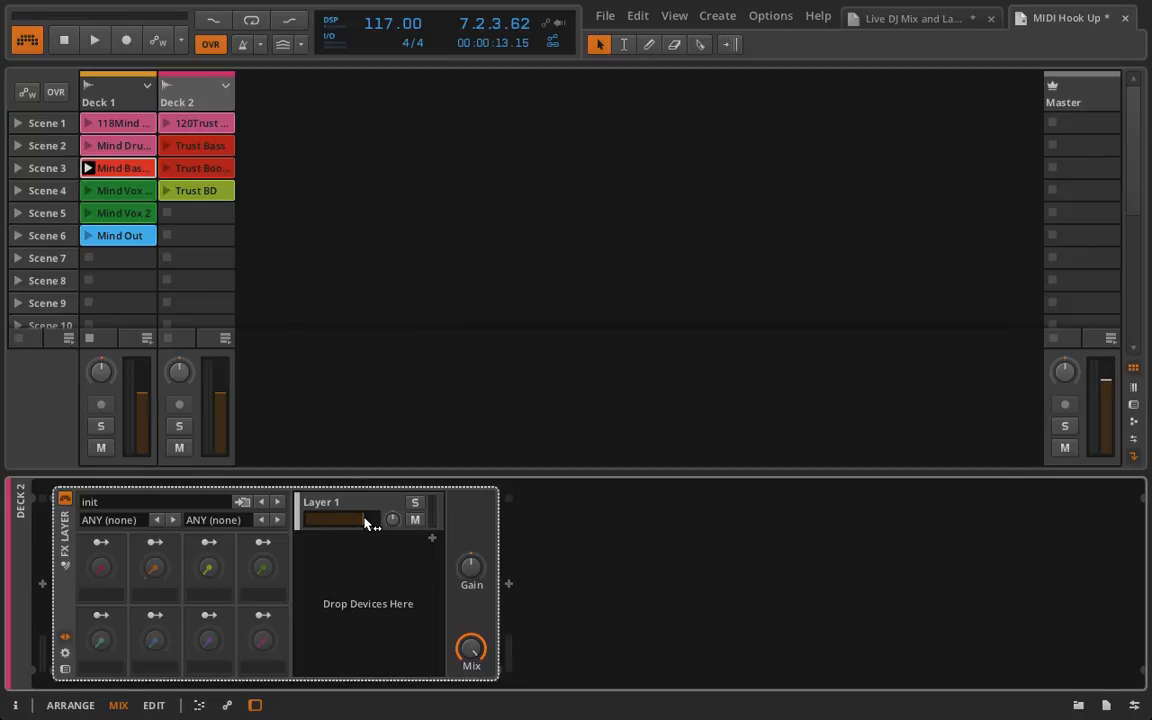
{"action": "left_click", "coordinate": [101, 541]}
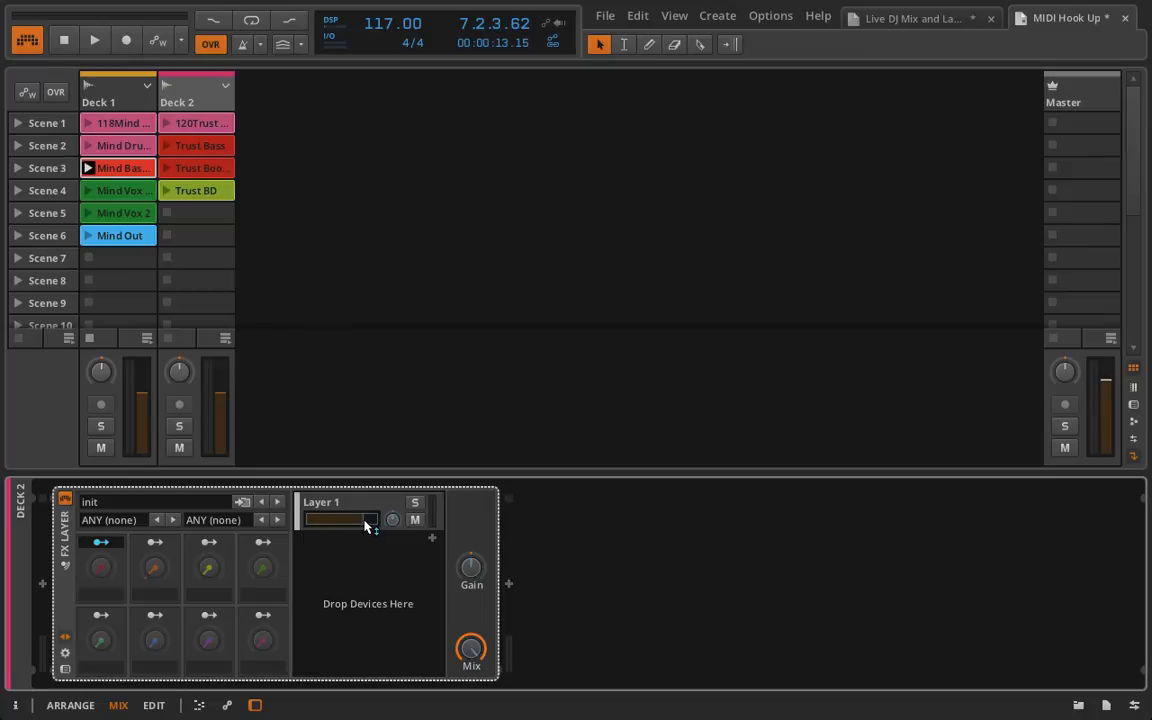
{"action": "left_click_drag", "start_coordinate": [366, 525], "coordinate": [368, 522]}
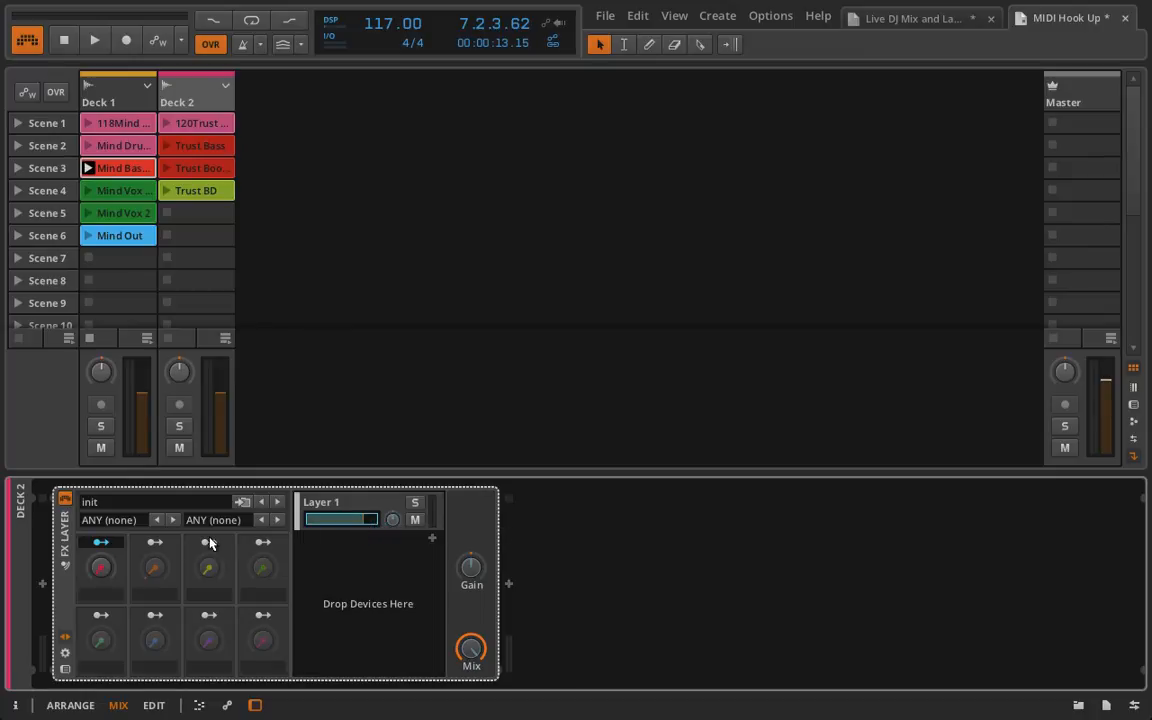
Learn a controller assignment for Macro 1 of the Deck 2 FX Layer, and learn it again for Deck 1's Macro 1
{"action": "right_click", "coordinate": [101, 567]}
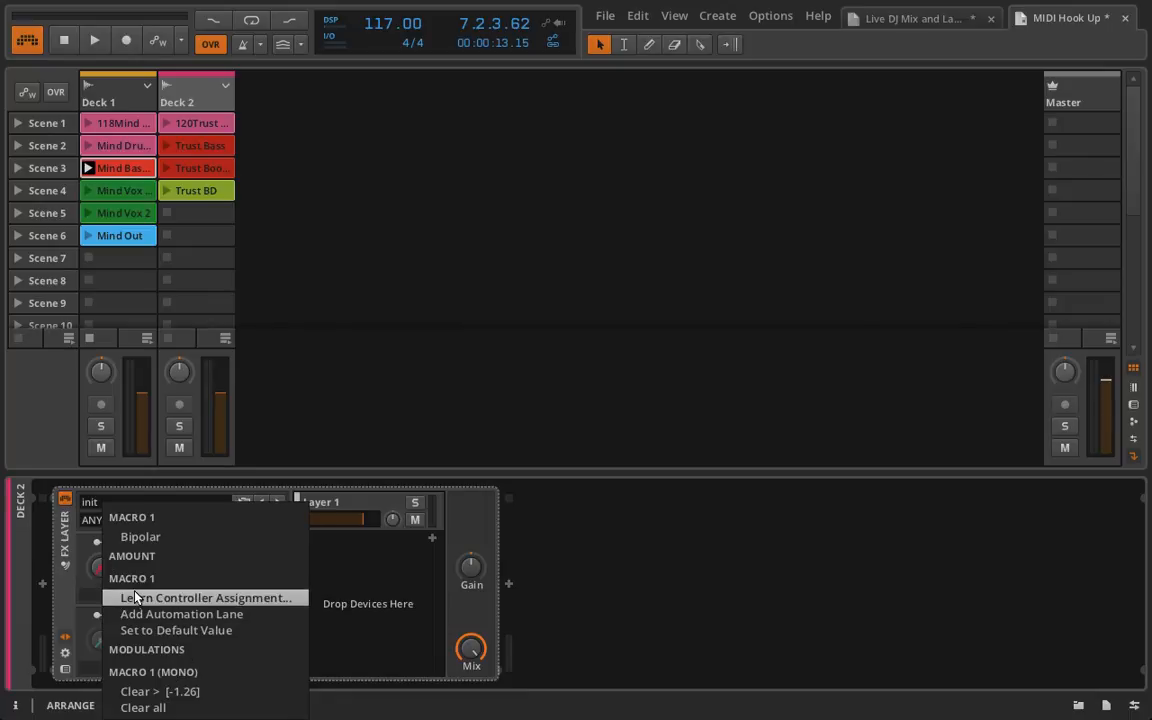
{"action": "left_click", "coordinate": [136, 597]}
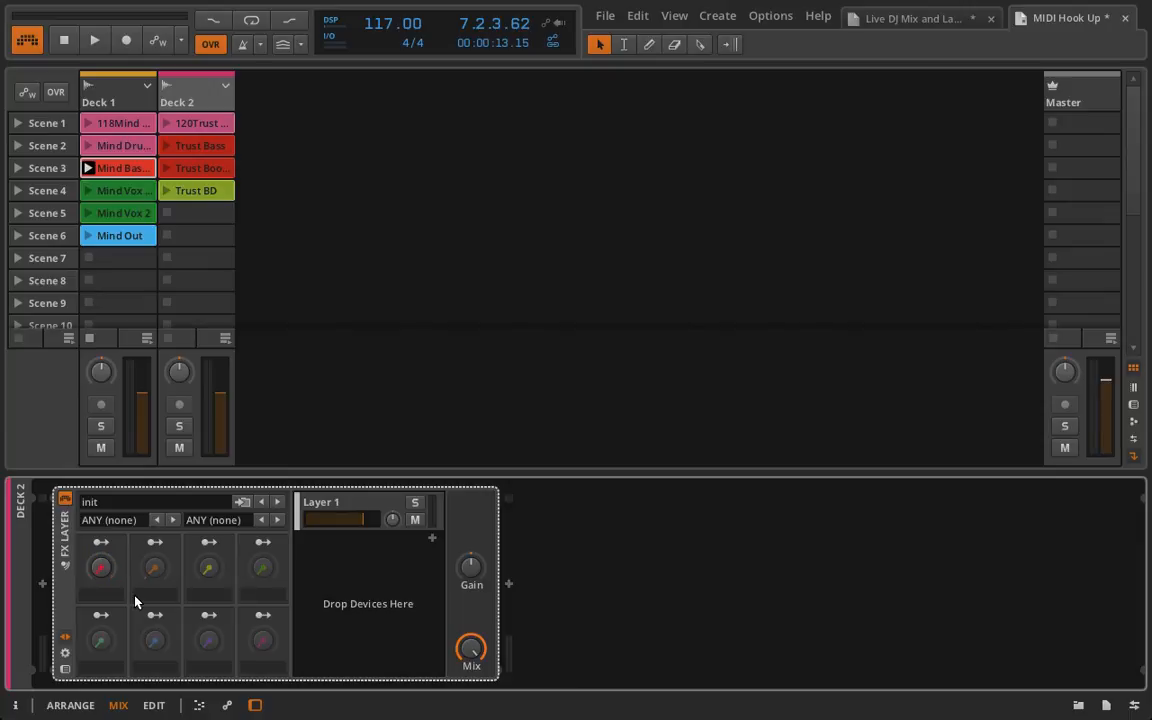
{"action": "left_click", "coordinate": [117, 104]}
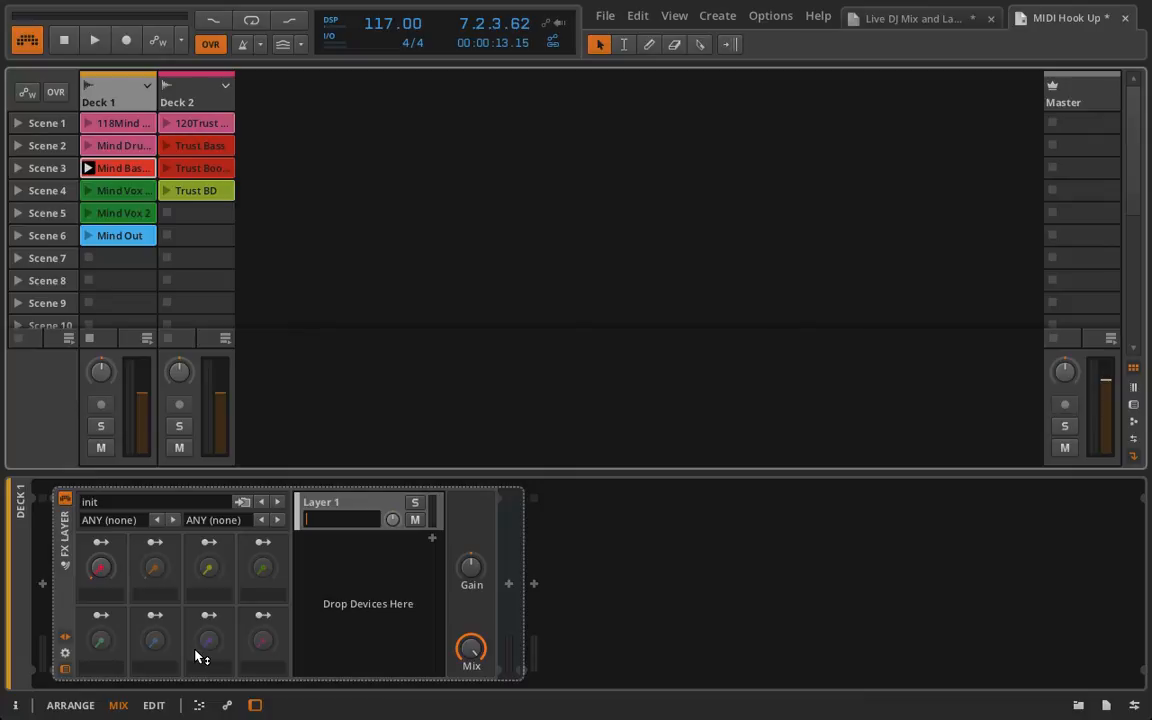
{"action": "right_click", "coordinate": [101, 568]}
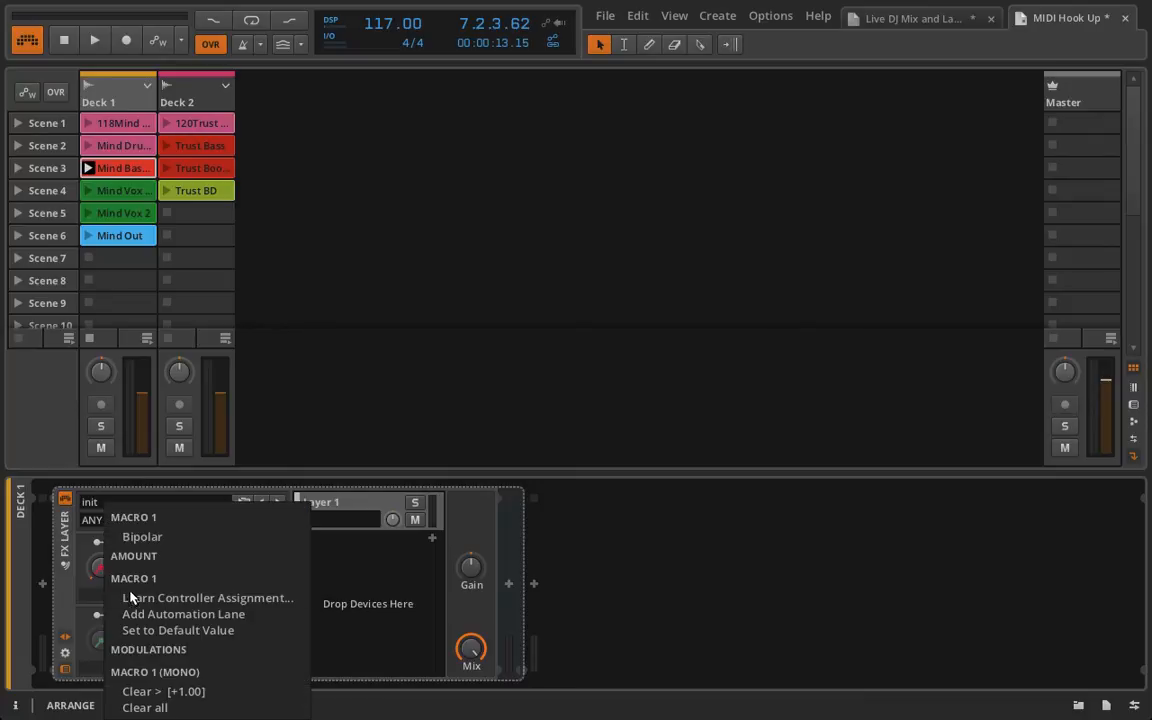
{"action": "left_click", "coordinate": [131, 597]}
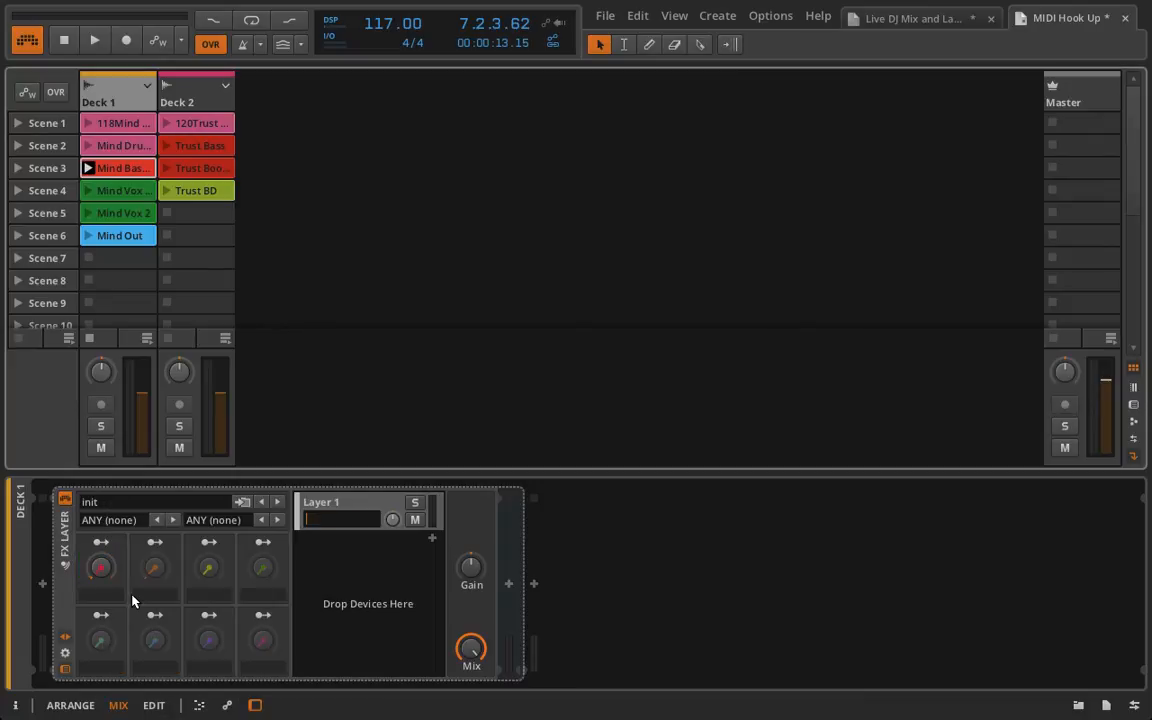